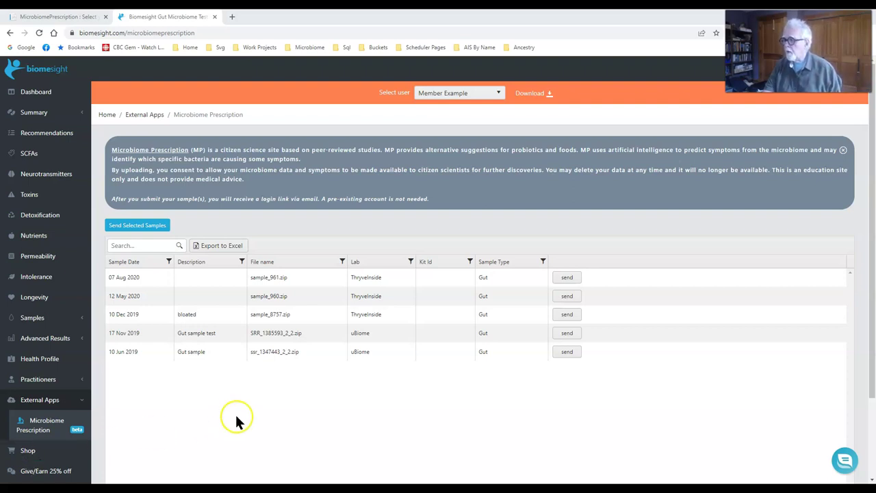
- Open the Microbiome Prescription external app page and send the 10 Jun 2019 gut sample, ssr_1347443_2_2.zip, to it
left_click(47, 99)
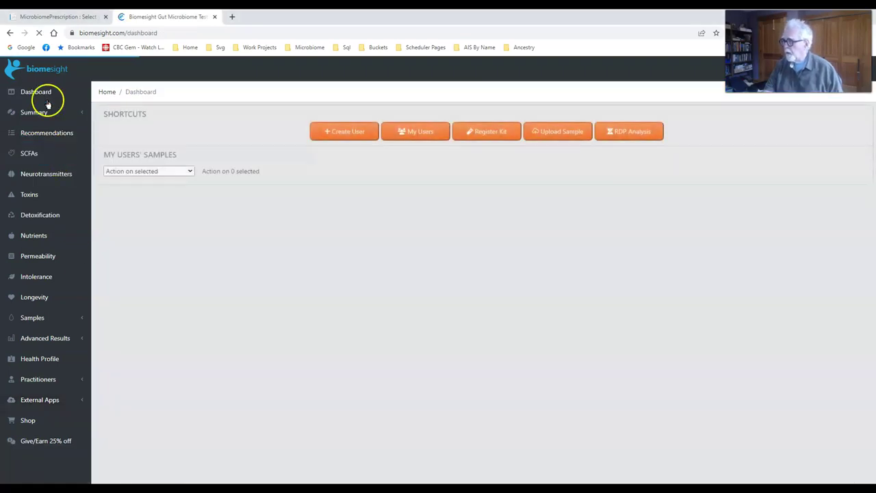
left_click(44, 401)
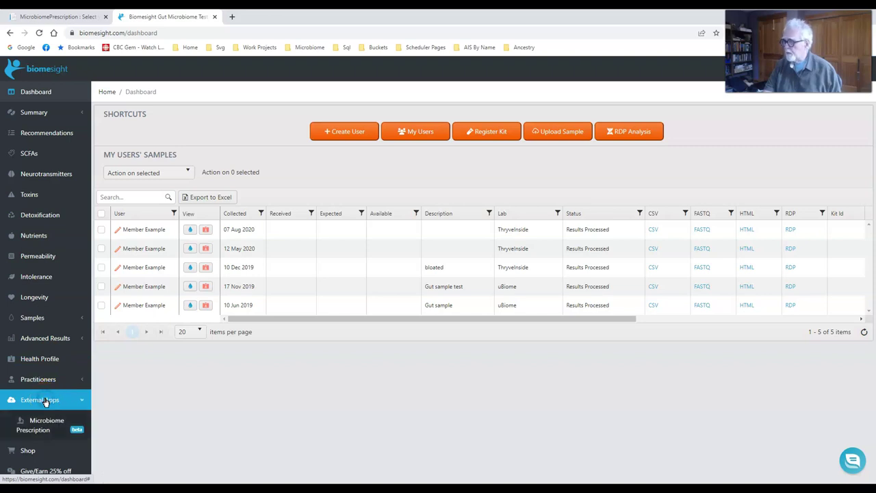
left_click(38, 423)
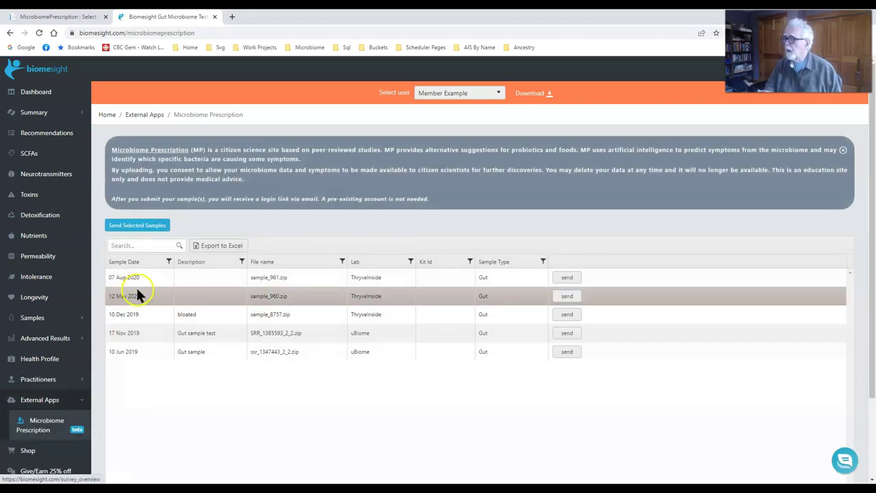
left_click(568, 352)
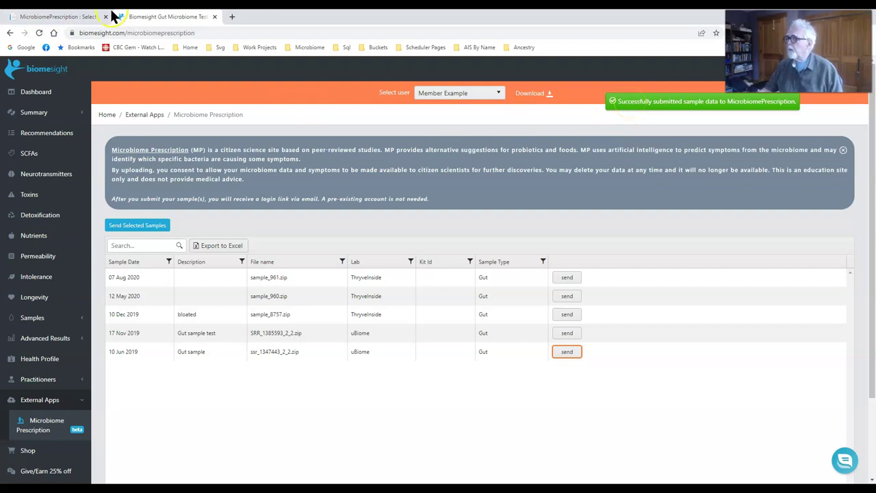
- Switch to the MicrobiomePrescription site and set the display level to Intermediate
left_click(69, 16)
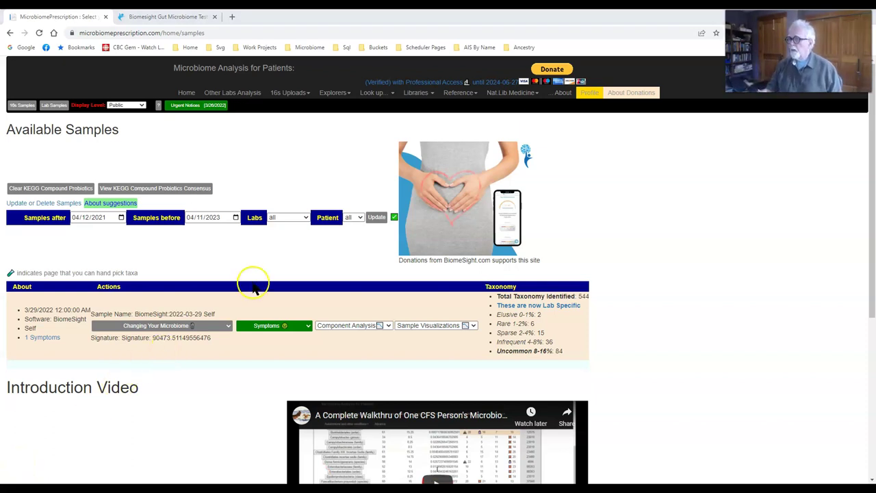
left_click(140, 105)
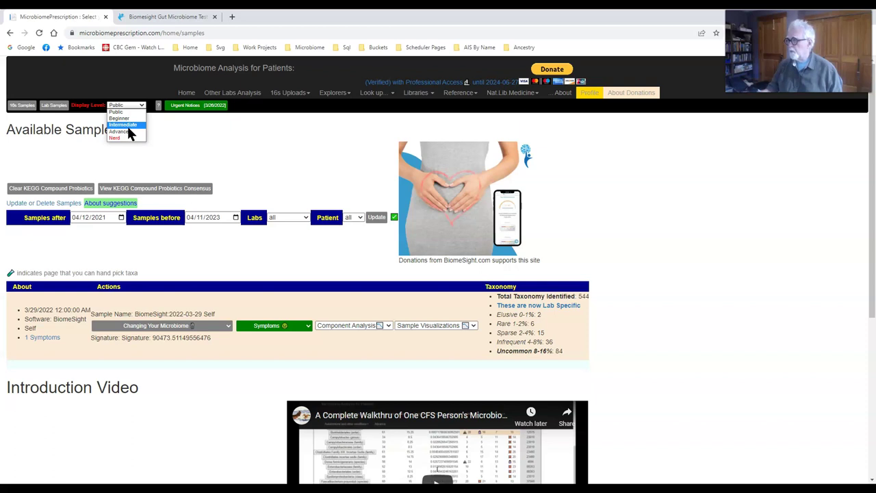
left_click(127, 125)
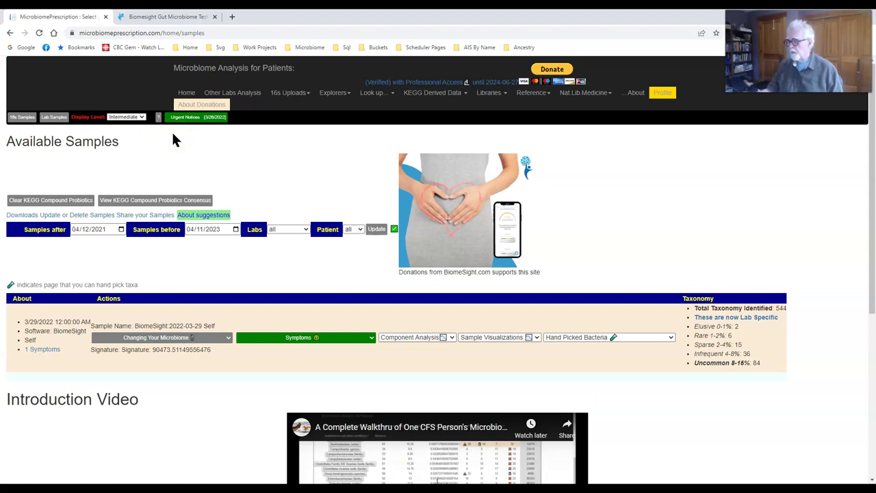
left_click(173, 132)
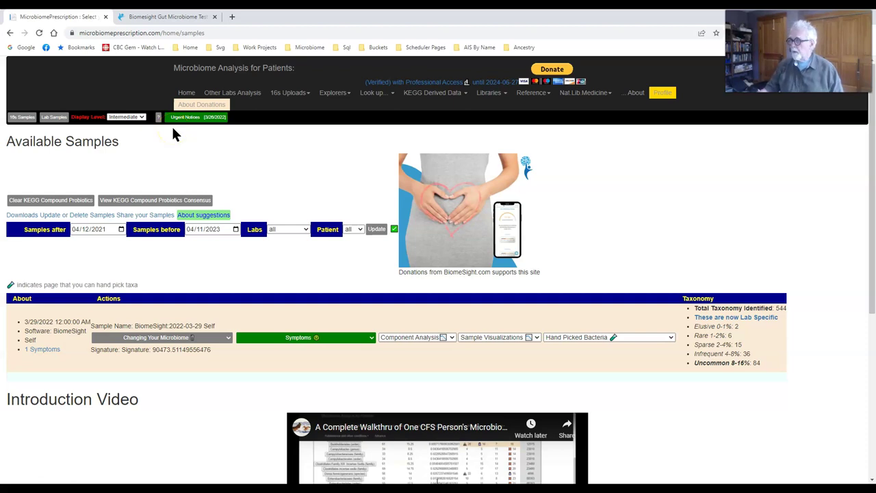
- Open the Health Analysis for the BiomeSight:2022-03-29 Self sample
left_click(243, 356)
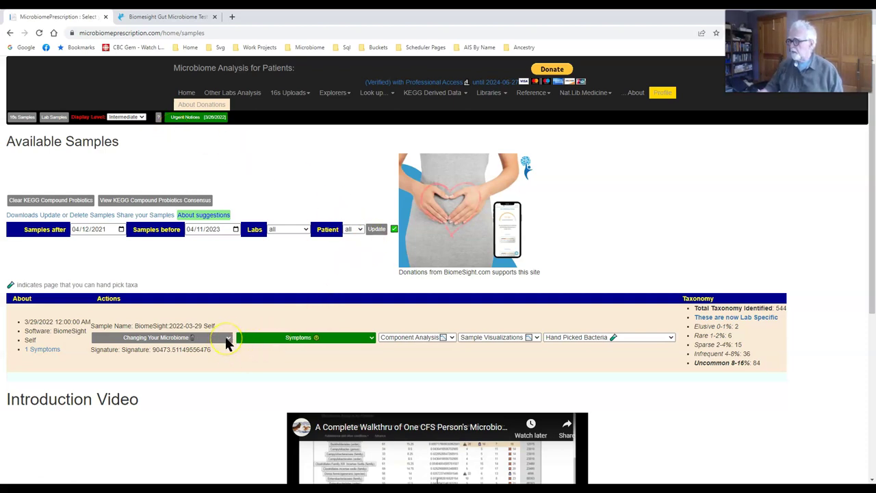
left_click(228, 339)
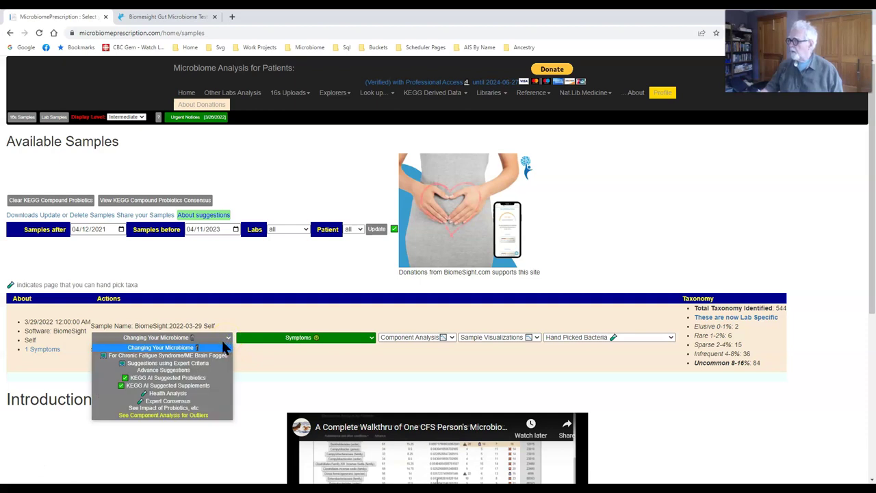
left_click(177, 395)
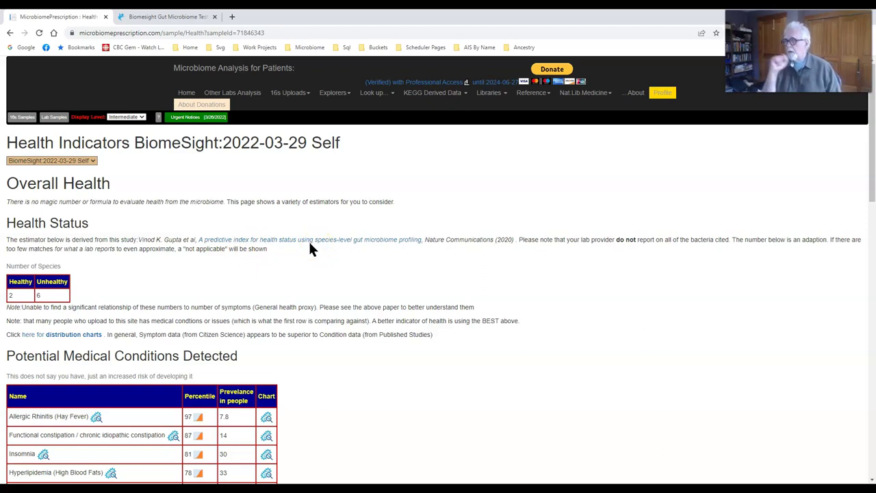
- Examine the sample's health status, potential medical conditions, expert recommendations and unhealthy bacteria on the health indicators page
left_click(20, 300)
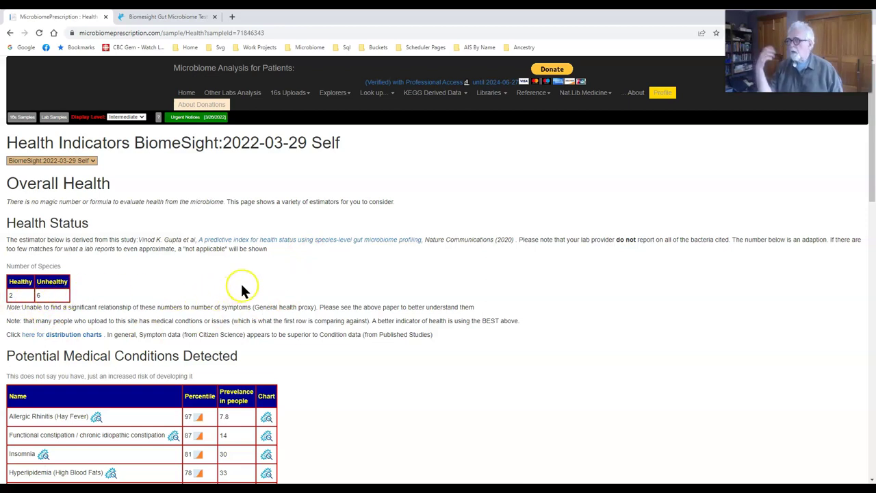
scroll(242, 291, "down", 2)
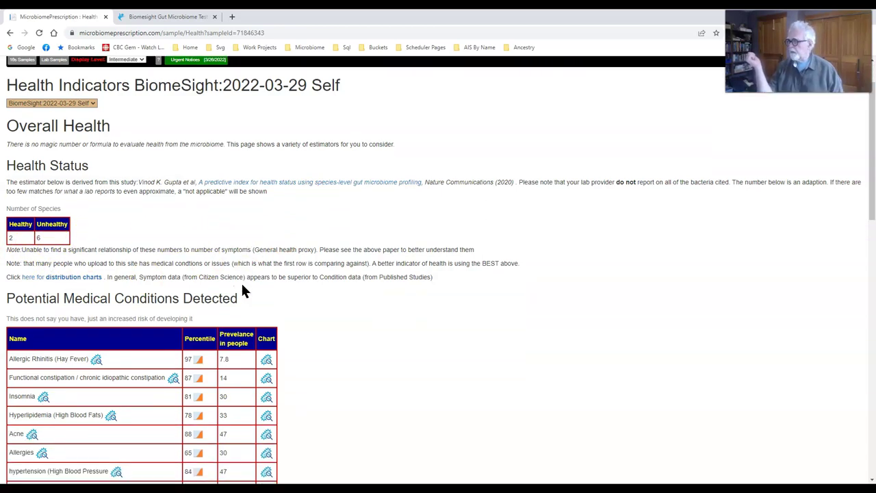
scroll(350, 295, "down", 2)
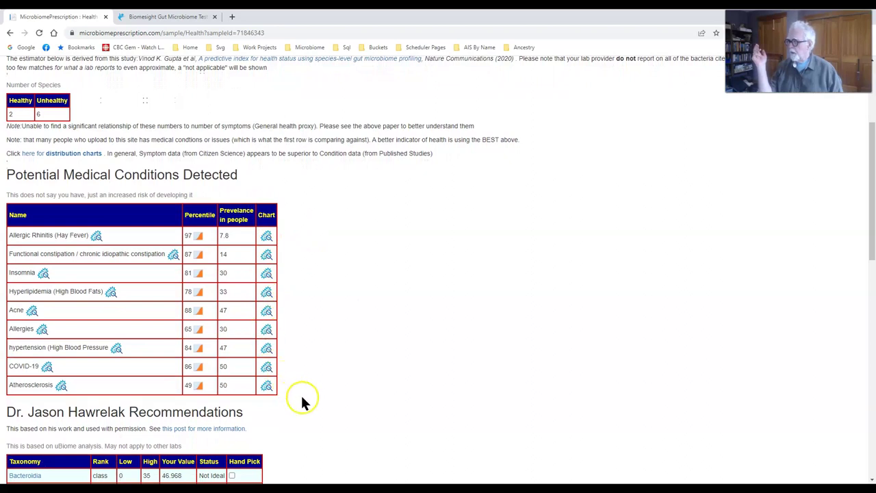
left_click(66, 238)
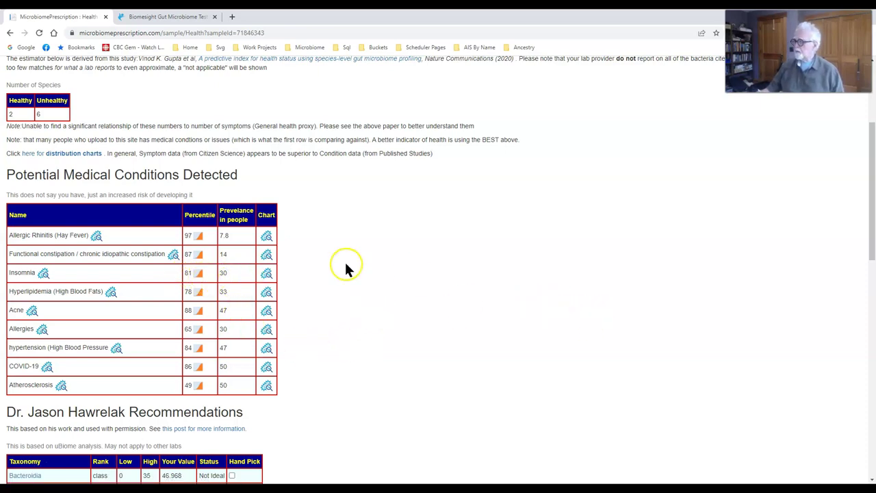
scroll(345, 267, "down", 5)
scroll(355, 283, "down", 3)
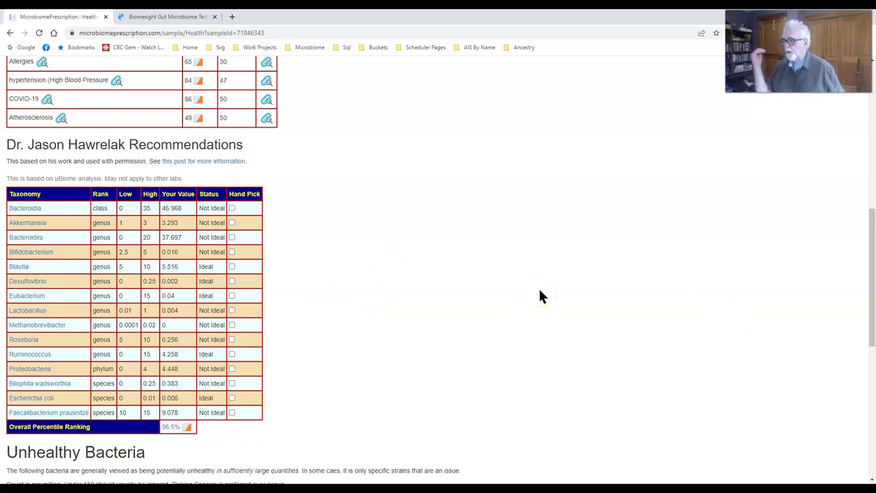
scroll(539, 296, "down", 5)
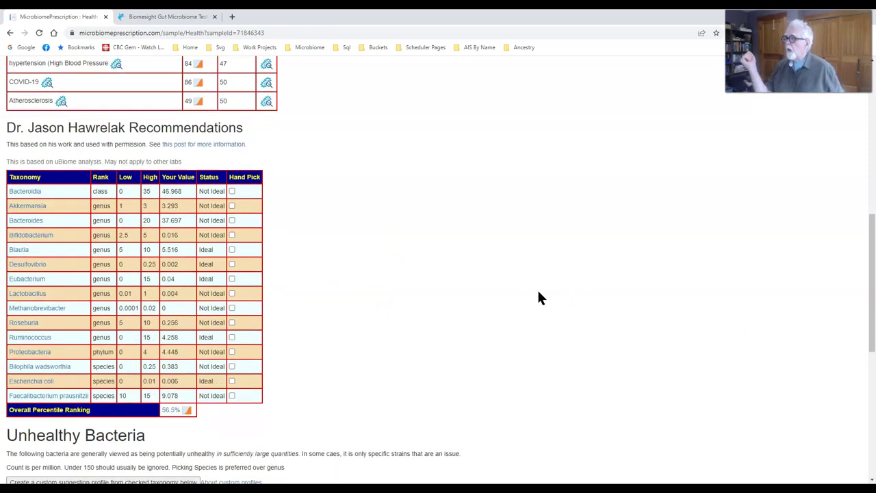
scroll(533, 297, "down", 1)
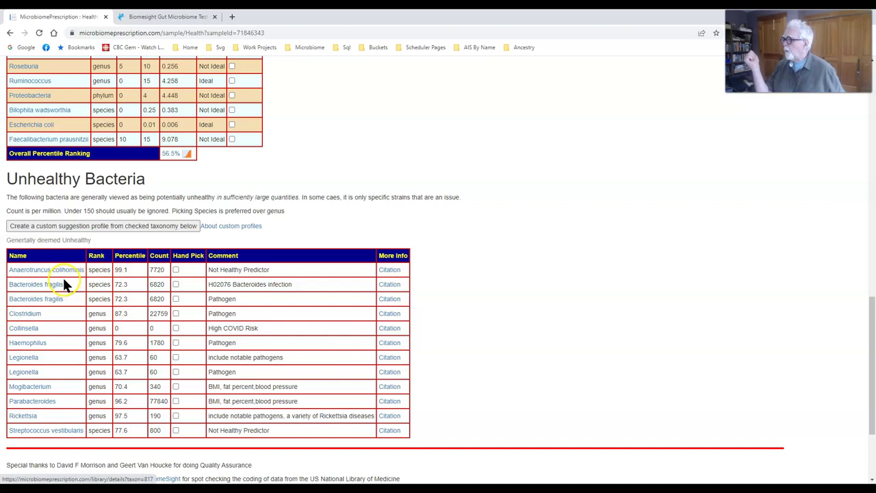
left_click(155, 272)
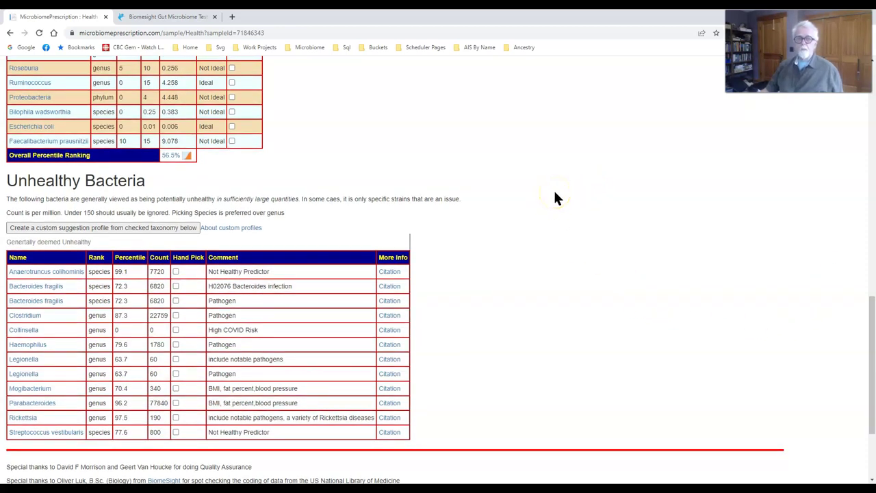
scroll(566, 217, "up", 15)
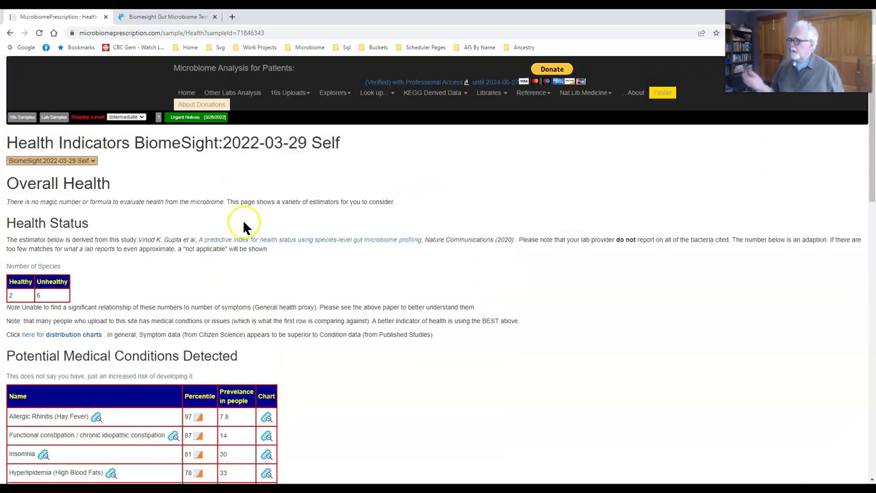
- Return to the 16s samples list and delete the sample's hand-picked taxa
left_click(18, 118)
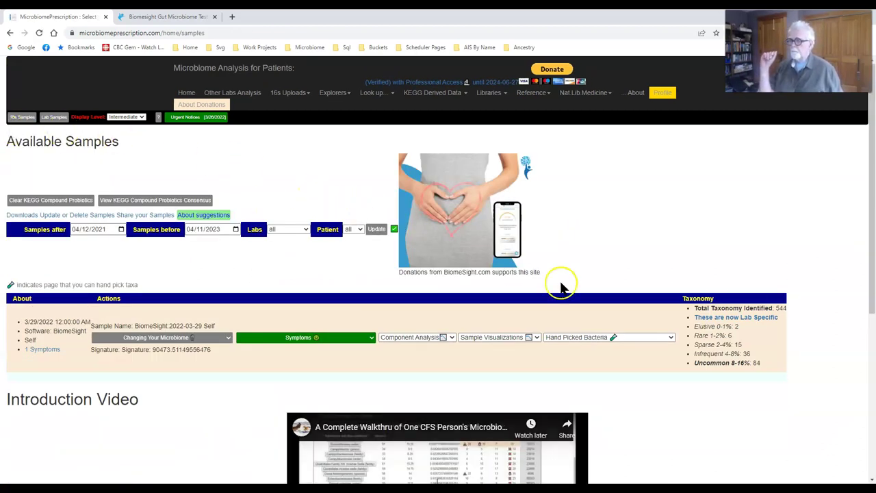
left_click(671, 337)
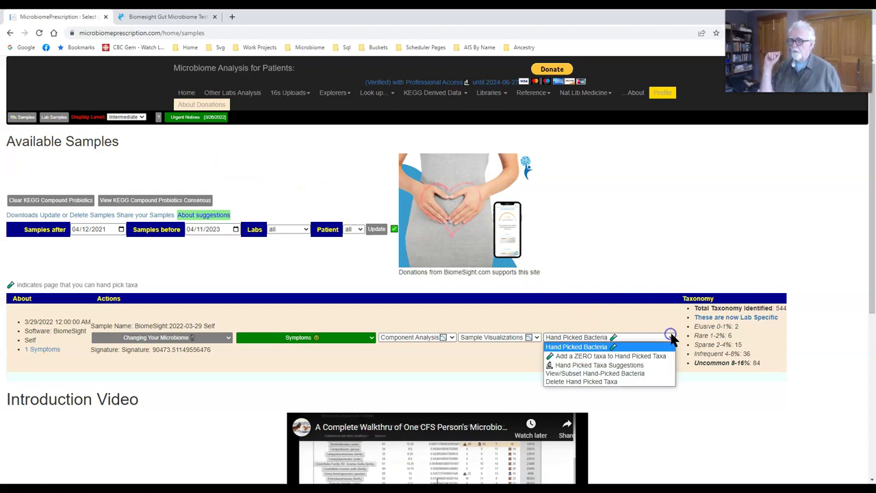
left_click(625, 381)
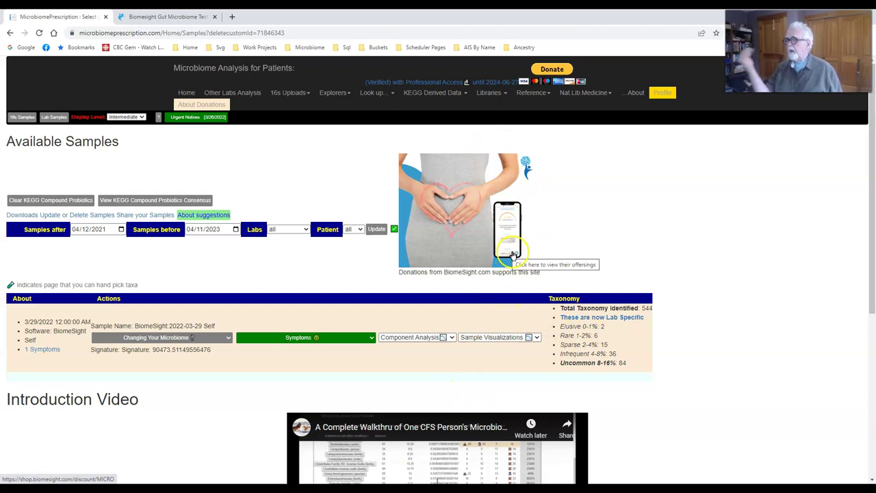
- Generate suggestions for the sample using expert criteria, with the JasonH (15 Criteria) option
left_click(172, 337)
left_click(194, 347)
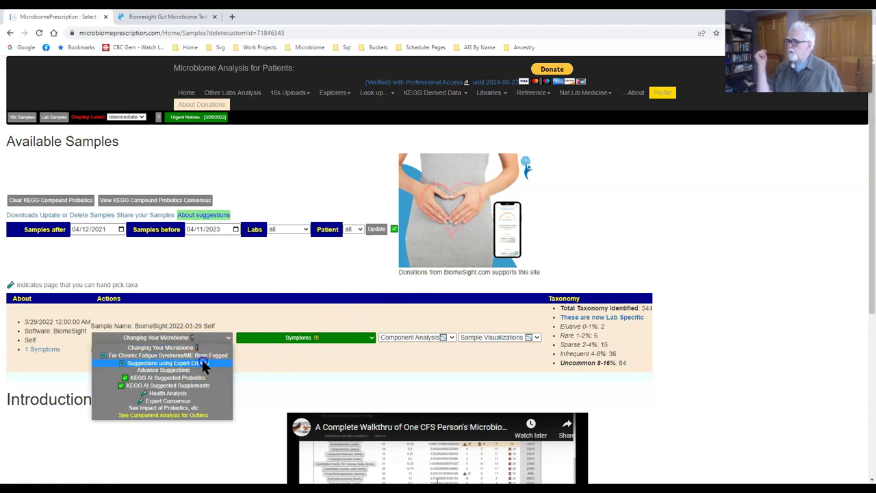
left_click(203, 364)
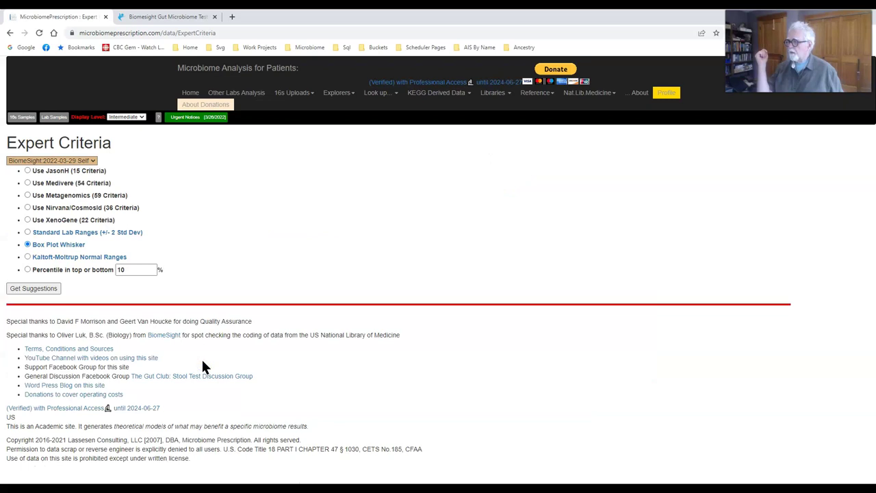
left_click(196, 352)
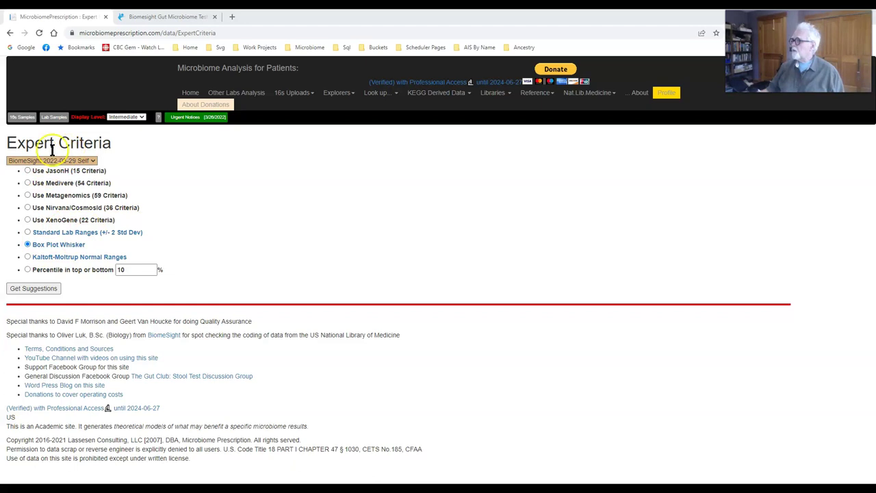
left_click(27, 170)
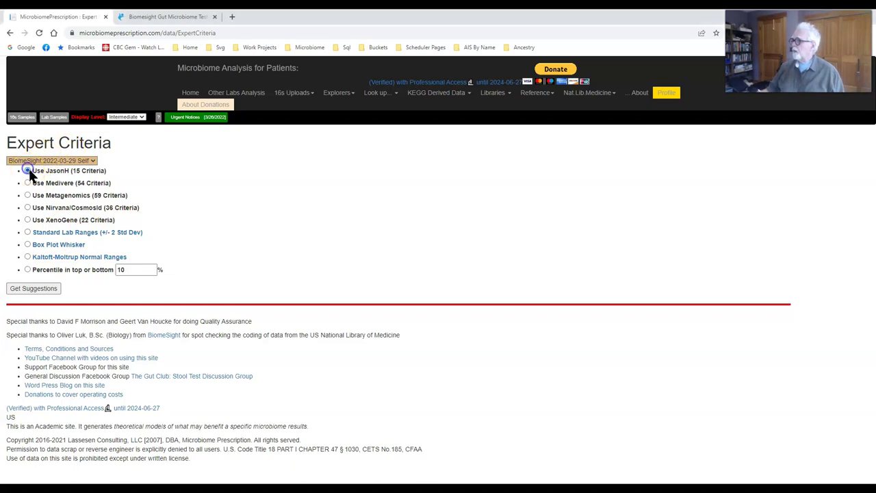
left_click(45, 288)
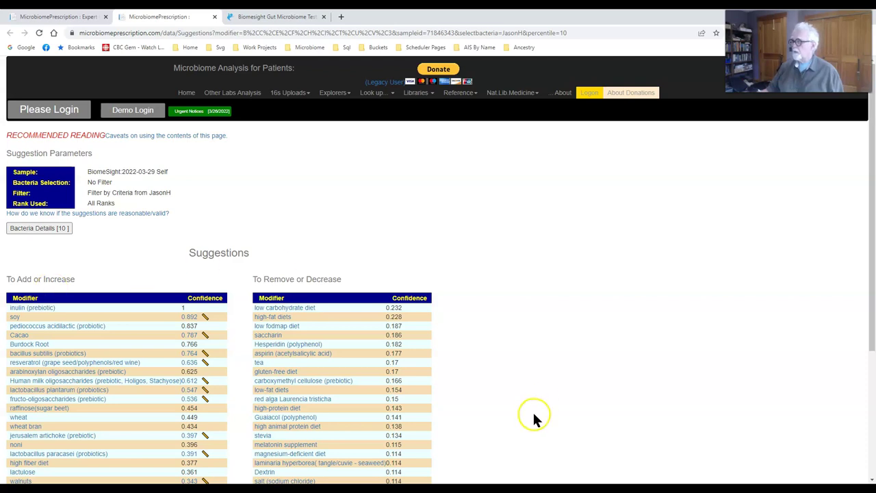
- Expand the bacteria details and commercial probiotics in the JasonH suggestions and review what to add or remove
left_click(41, 228)
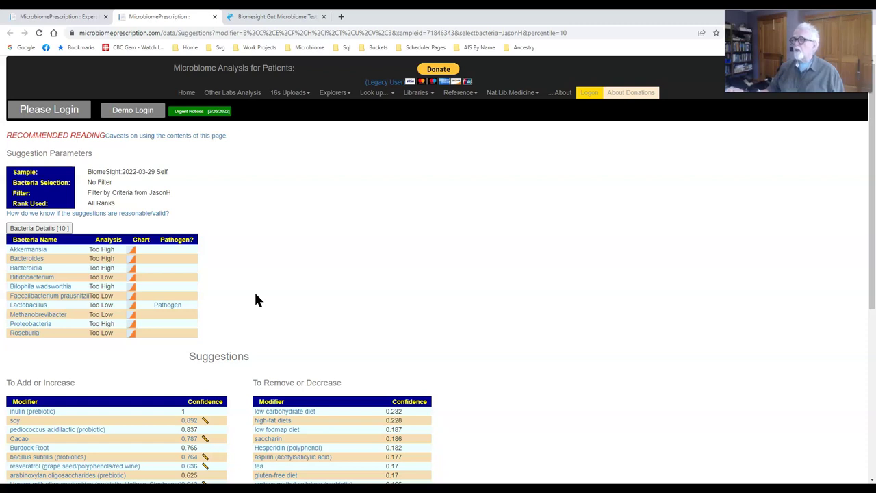
left_click(197, 289)
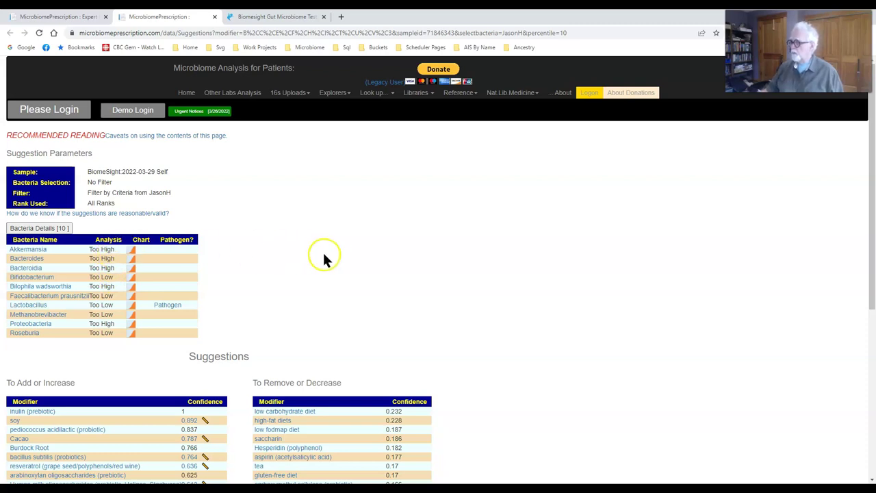
scroll(349, 267, "down", 4)
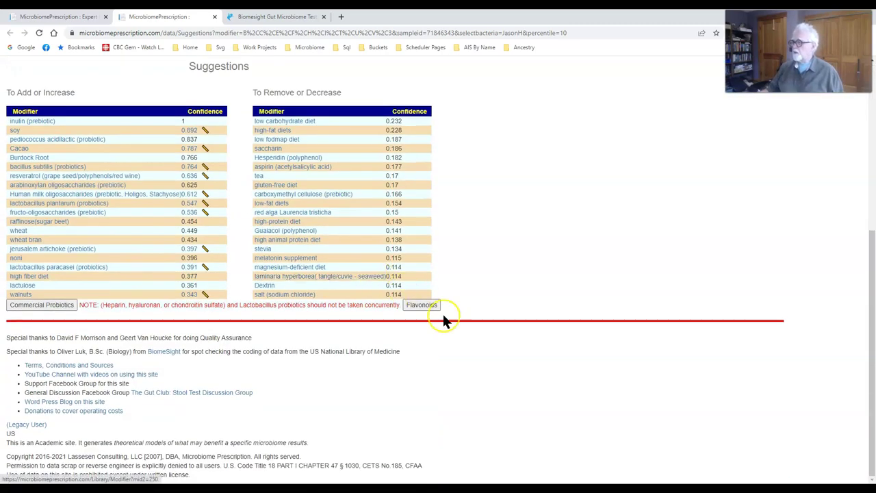
left_click(55, 306)
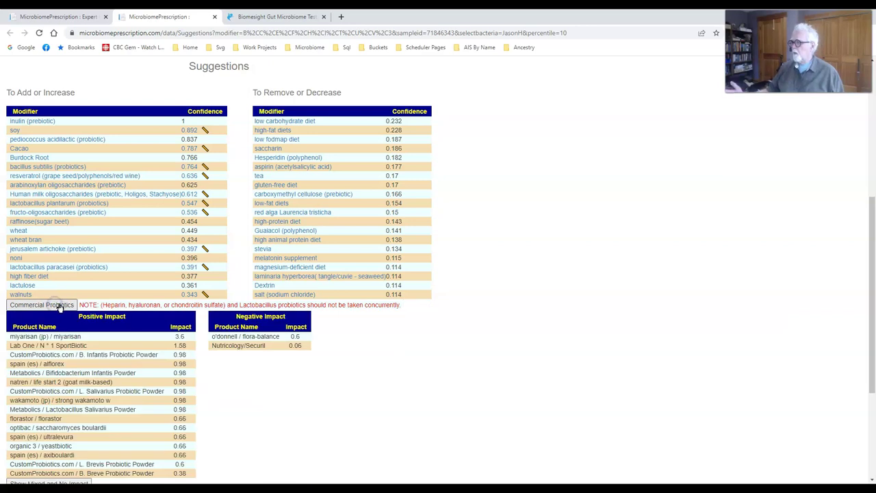
scroll(463, 341, "up", 4)
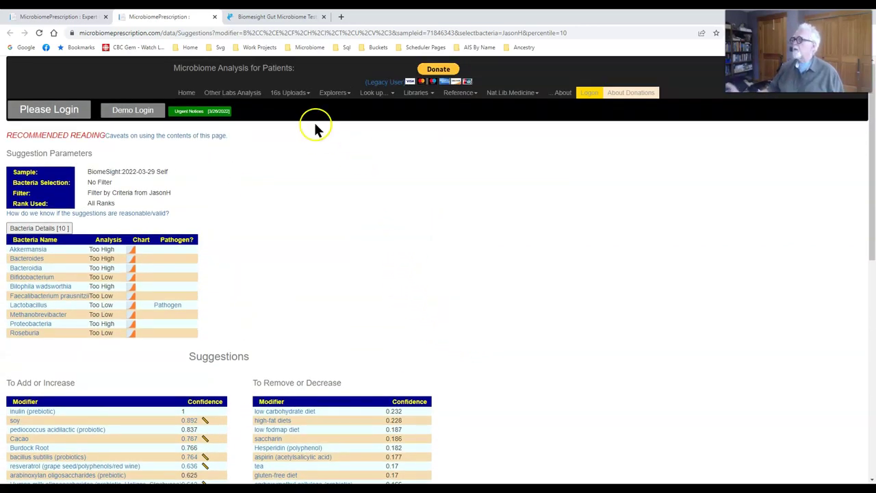
- Generate suggestions for the sample using Standard Lab Ranges (+/- 2 Std Dev) and expand their bacteria details
left_click(62, 15)
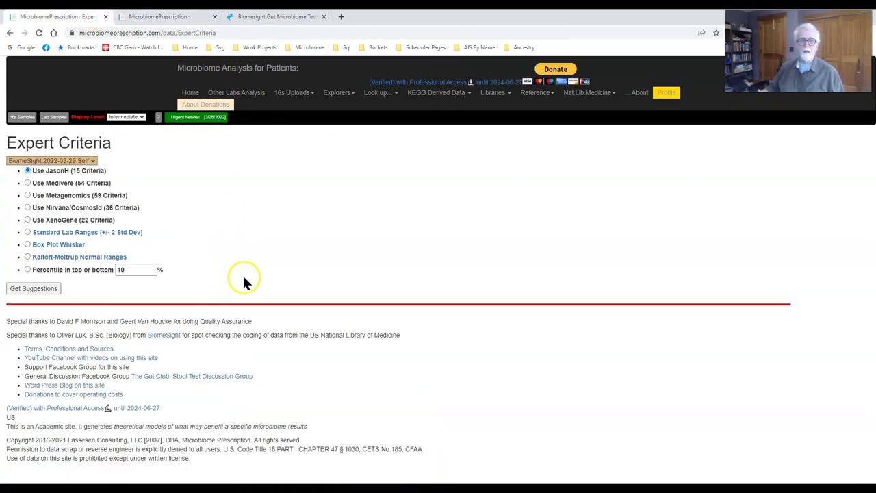
left_click(27, 232)
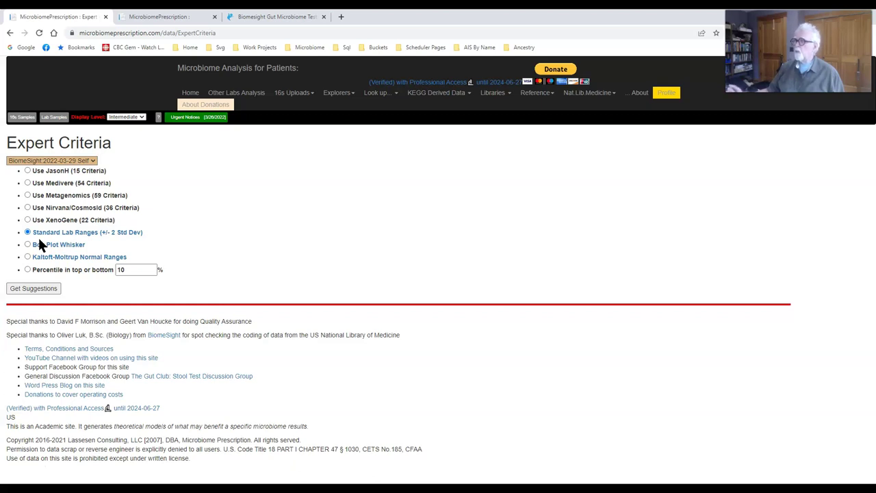
left_click(41, 237)
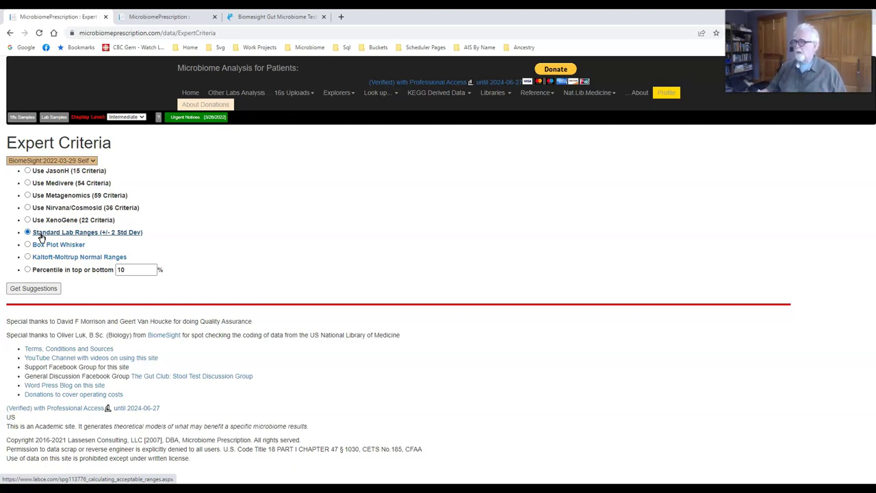
left_click(50, 291)
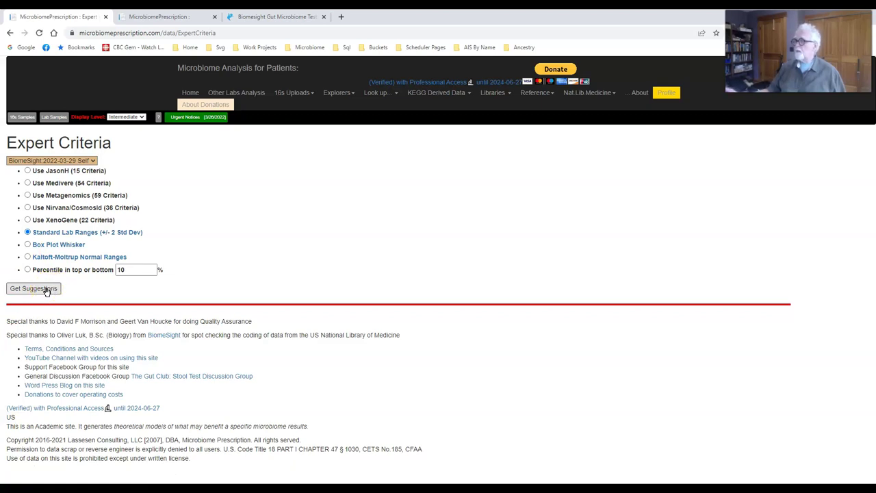
left_click(36, 290)
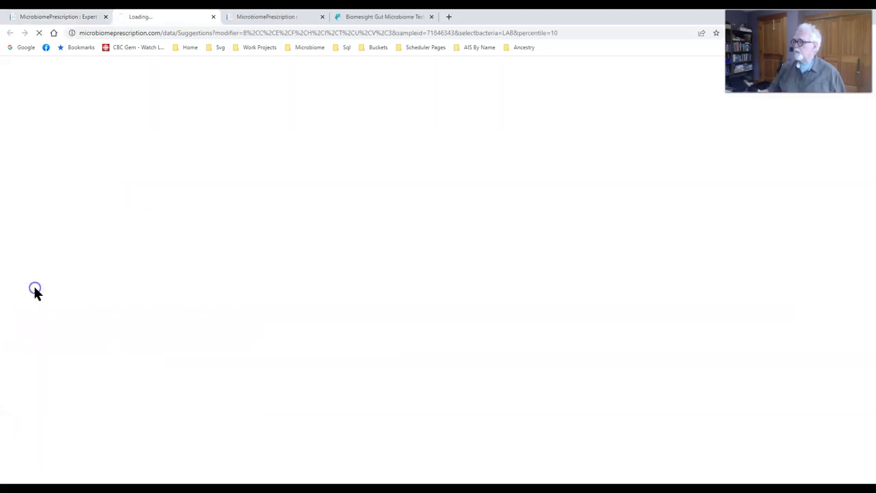
left_click(39, 234)
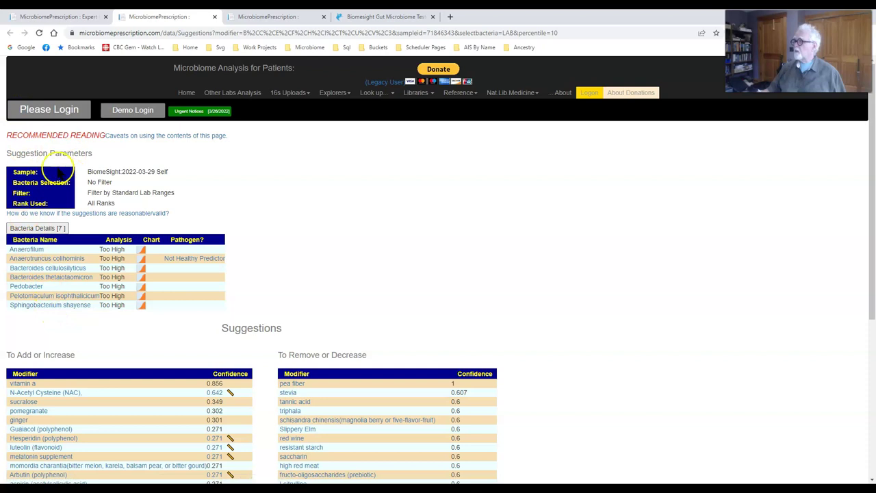
- Compare the JasonH suggestions with the Standard Lab Ranges suggestions
left_click(268, 20)
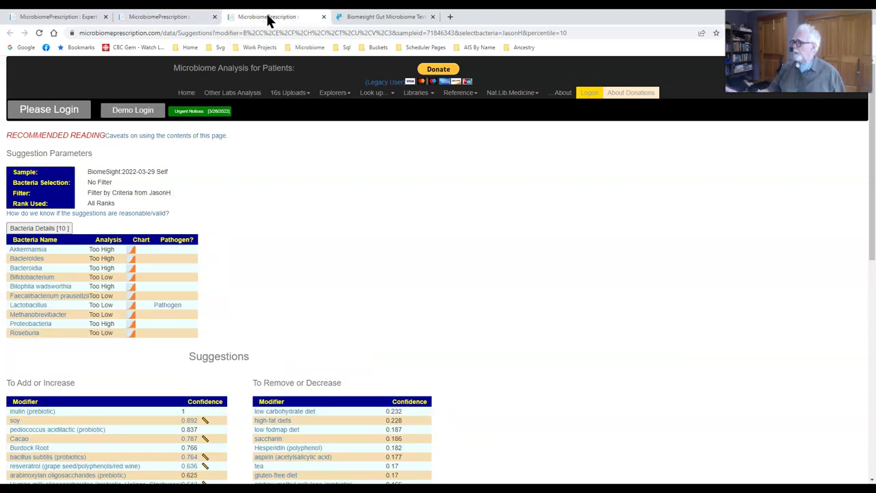
left_click(185, 18)
left_click(178, 111)
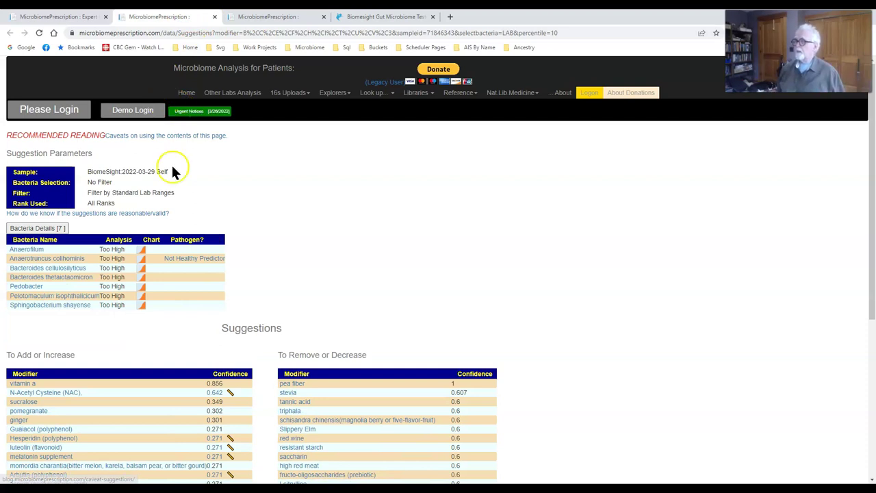
- Generate suggestions for the sample using the Box Plot Whisker criteria and expand and review the bacteria details
left_click(61, 15)
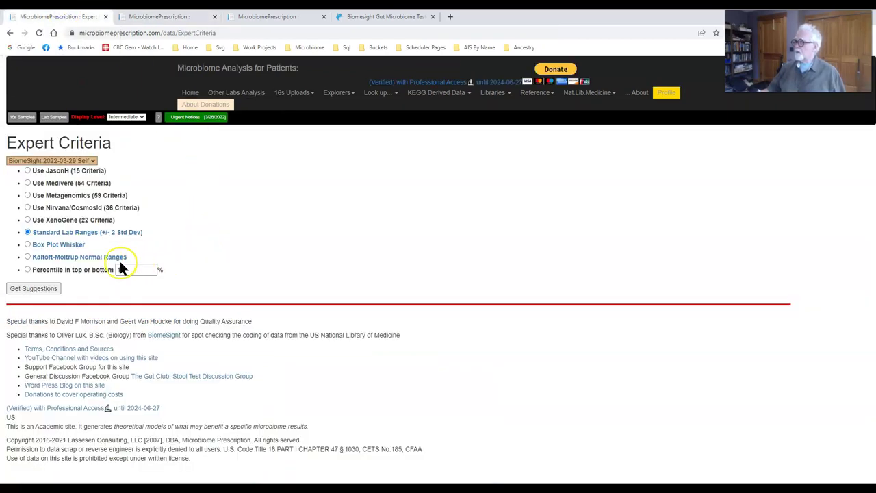
left_click(28, 245)
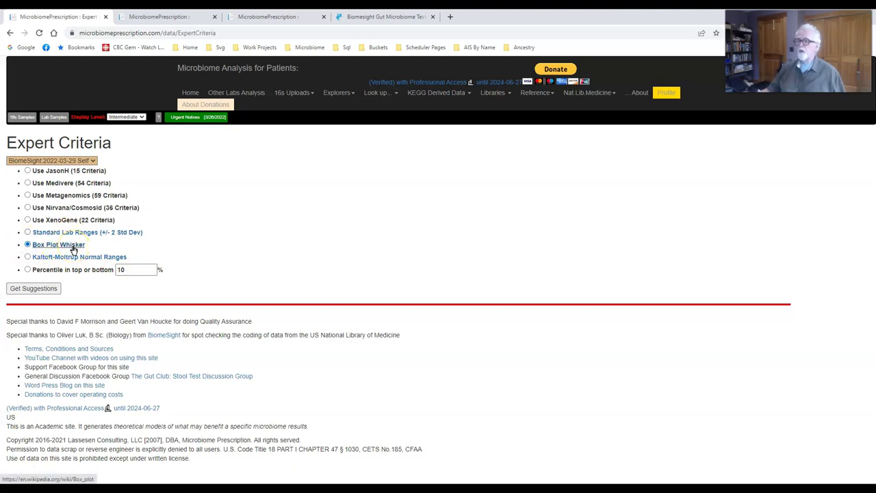
left_click(43, 288)
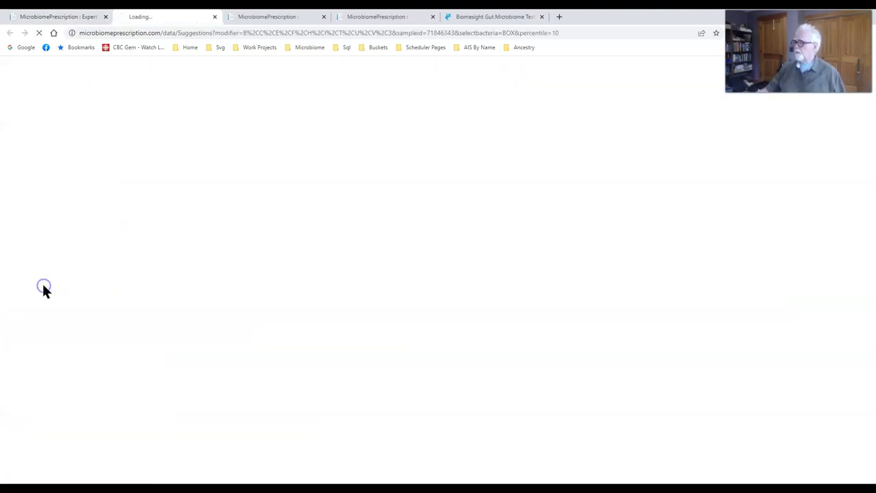
left_click(49, 232)
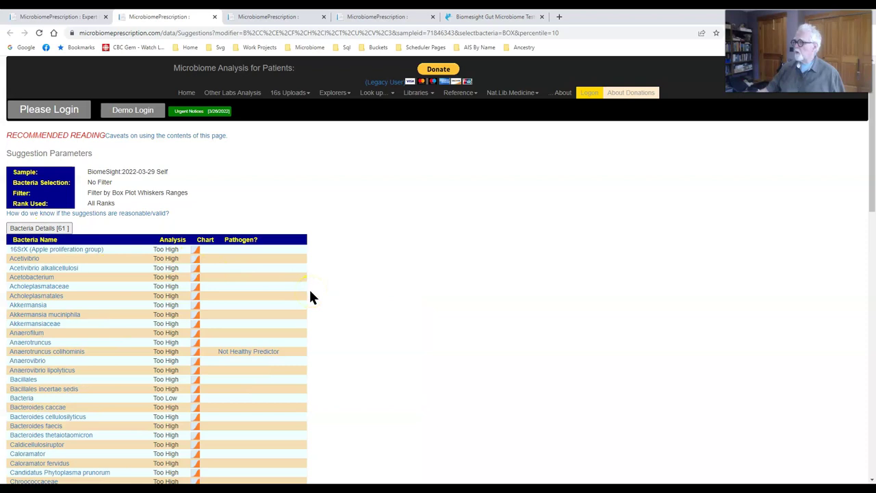
scroll(311, 296, "down", 3)
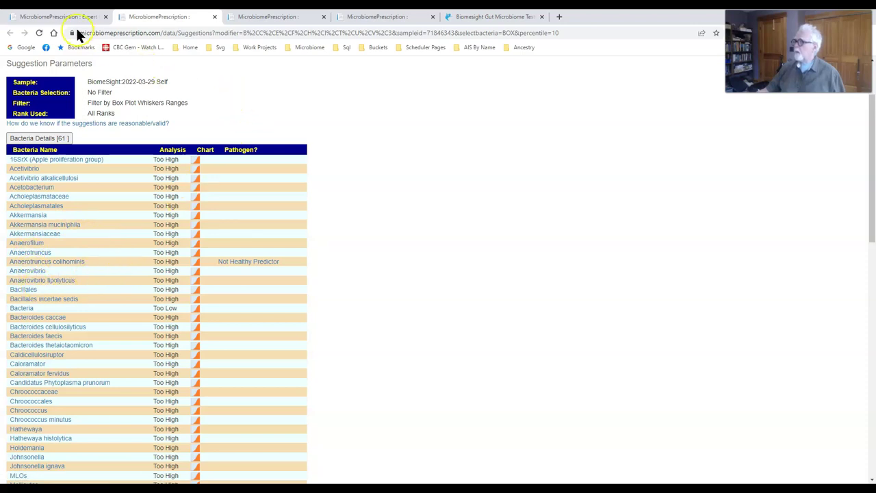
- Generate suggestions for the sample using Kaltoft-Moltrup Normal Ranges and expand their bacteria details
left_click(46, 19)
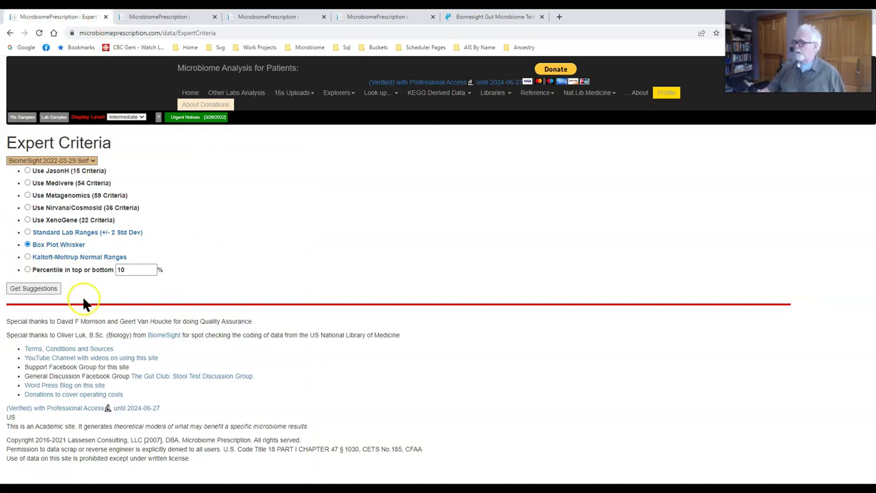
left_click(26, 257)
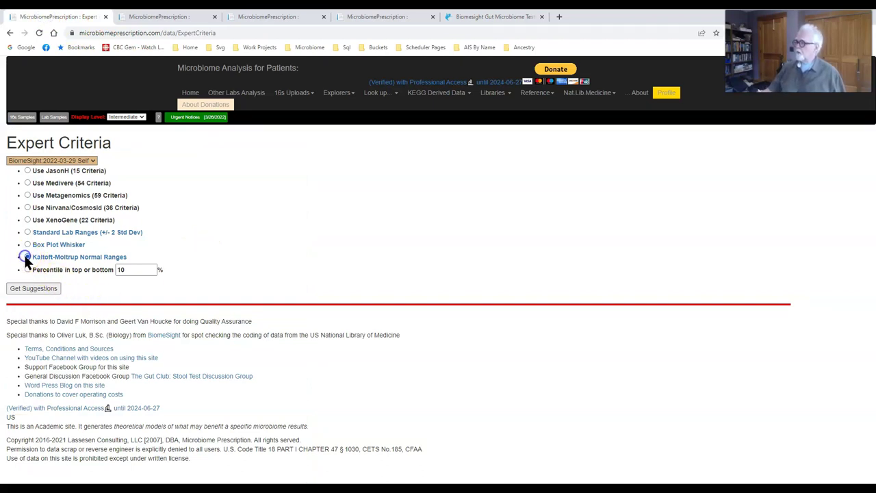
left_click(38, 288)
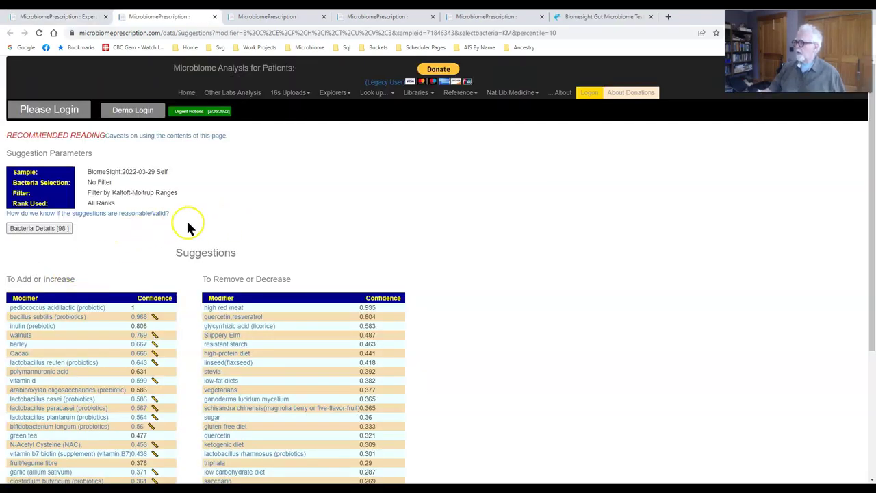
left_click(52, 230)
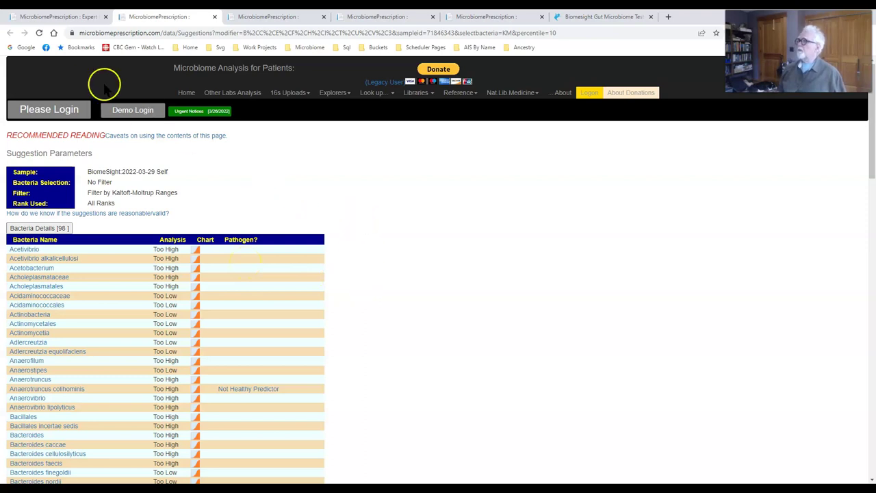
- Generate suggestions for the sample using the percentile in top or bottom criteria, set to 5%
left_click(59, 17)
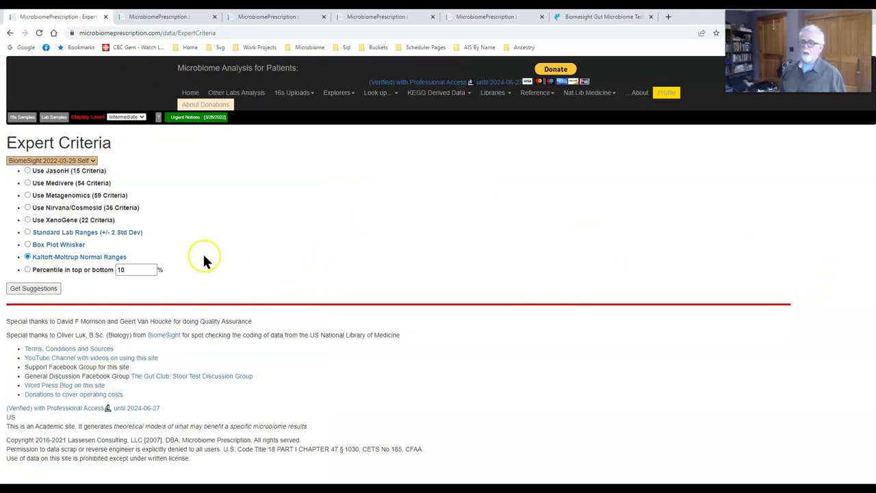
left_click_drag(130, 269, 100, 272)
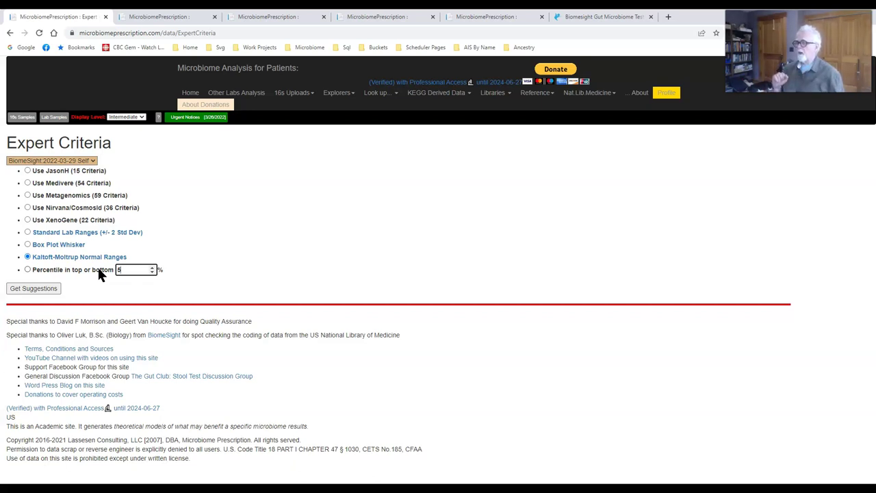
left_click(248, 247)
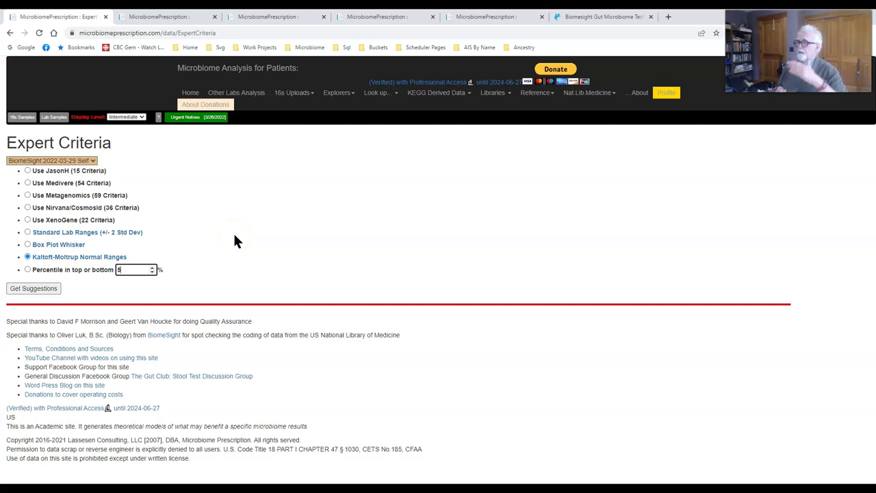
left_click(40, 290)
left_click(28, 270)
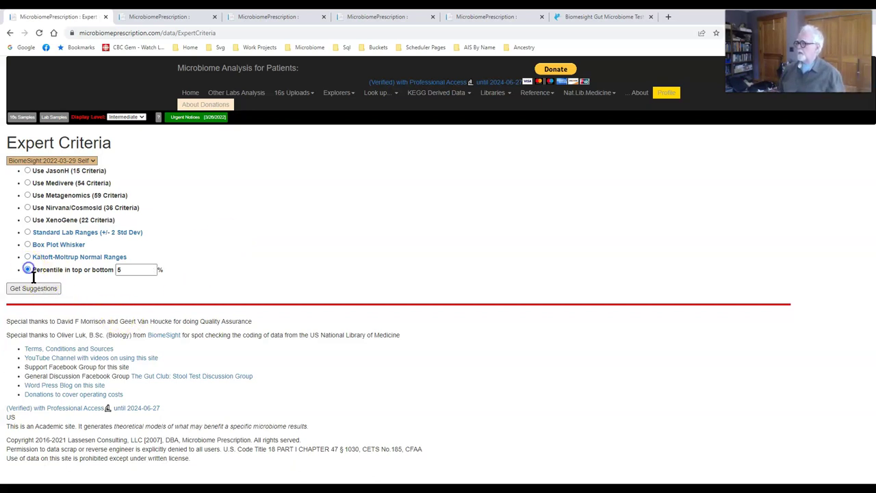
left_click(45, 290)
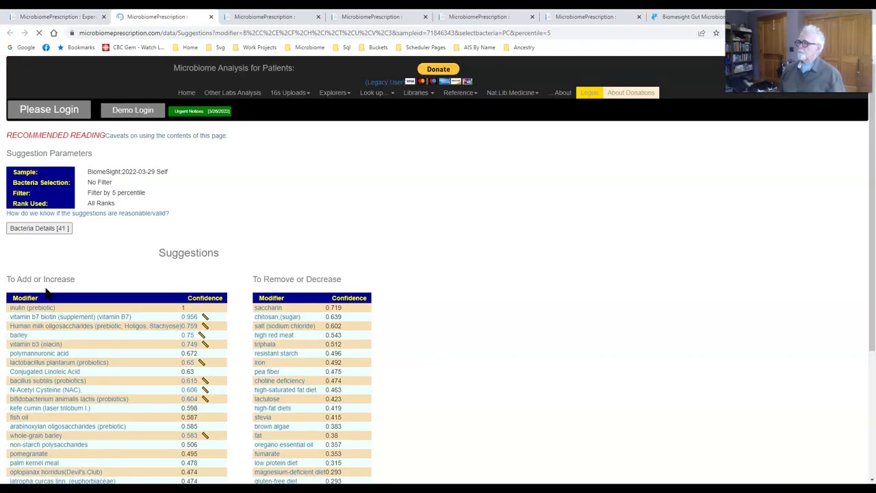
left_click(46, 234)
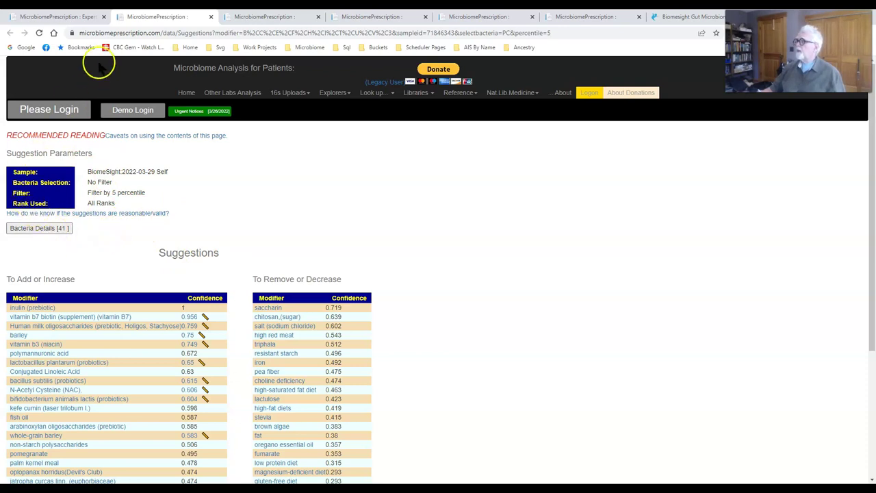
- Return to the 16s samples list and view the sample's consensus of all generated suggestions
left_click(80, 17)
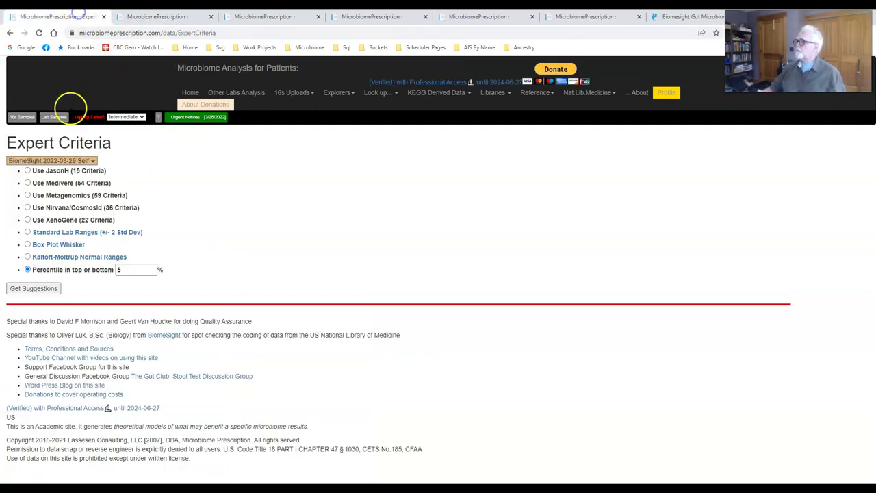
left_click(24, 120)
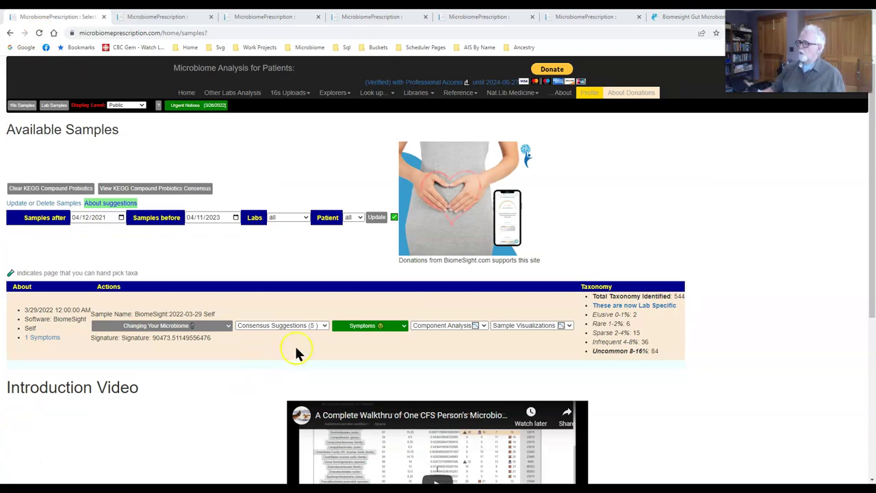
left_click(324, 326)
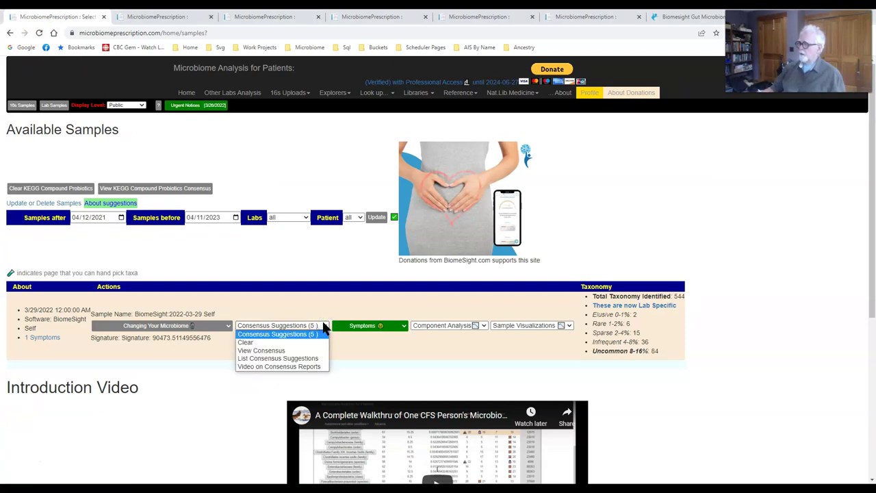
left_click(278, 354)
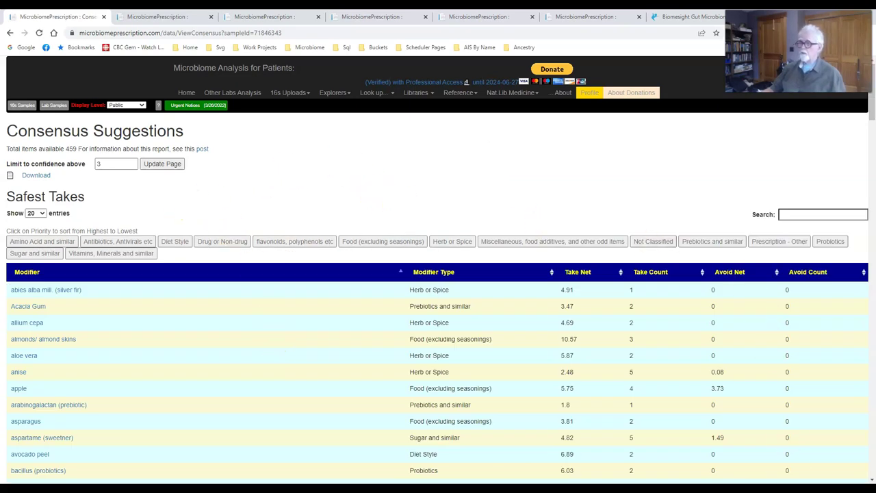
- Go back to the samples list and list the suggestion runs that make up the sample's consensus
left_click(9, 35)
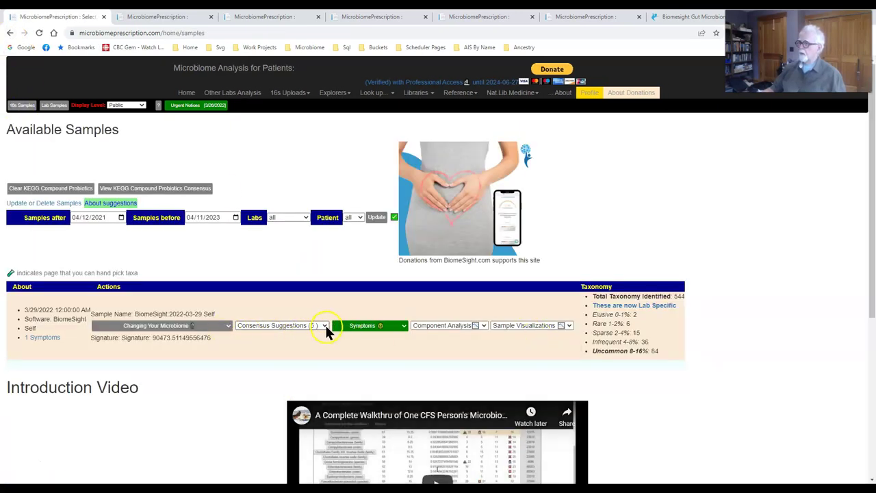
left_click(325, 328)
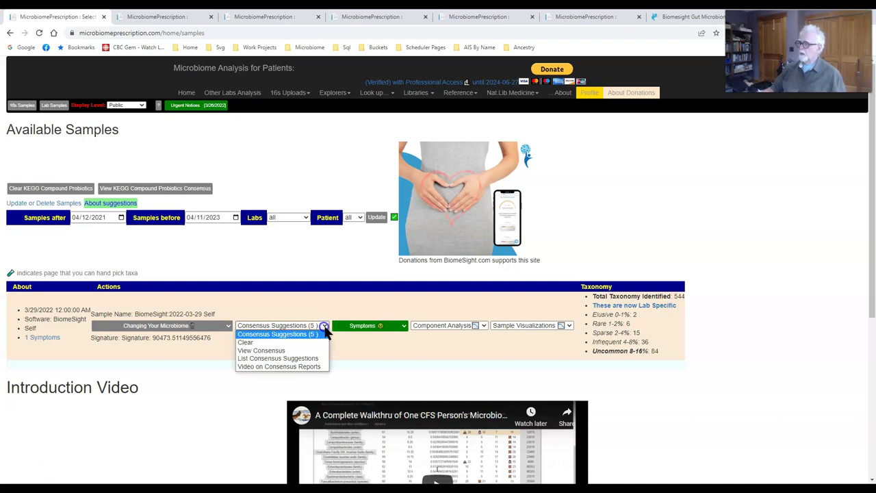
left_click(310, 358)
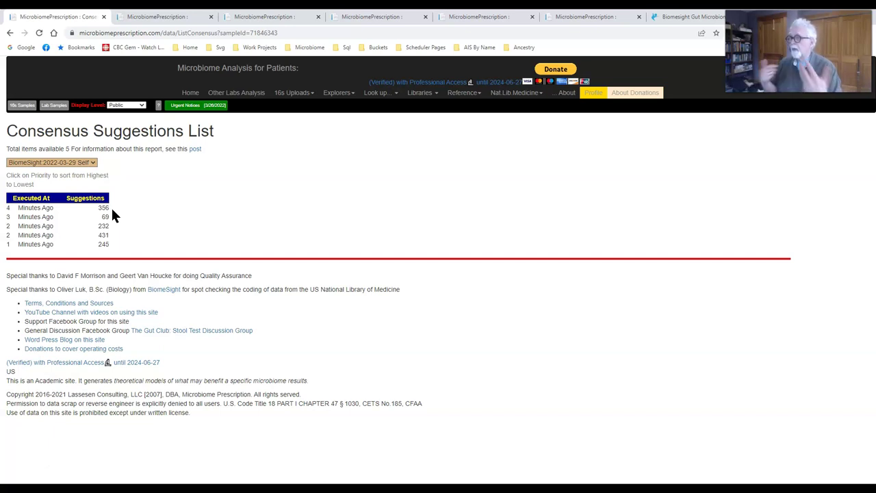
- Open the sample's custom suggestions design and also include prescription, not classified, miscellaneous, drug or "Non-drug", and antibiotics modifier types
left_click(31, 107)
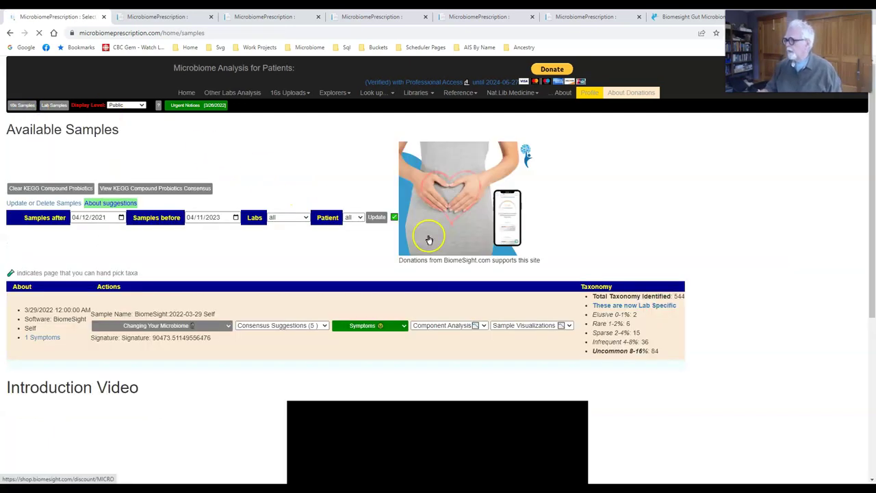
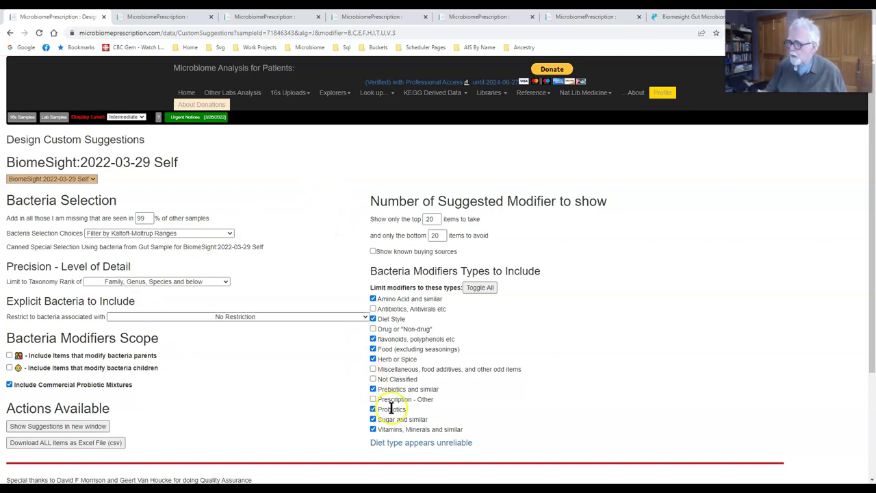
left_click(373, 399)
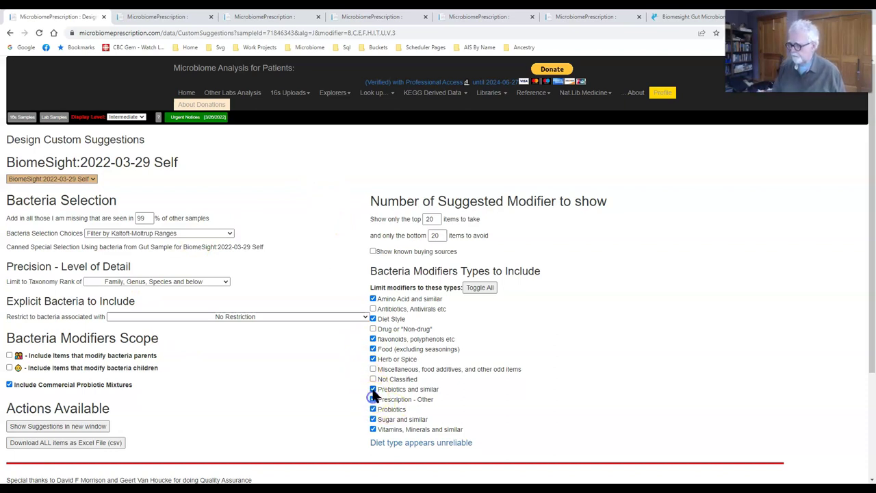
left_click(372, 379)
left_click(374, 369)
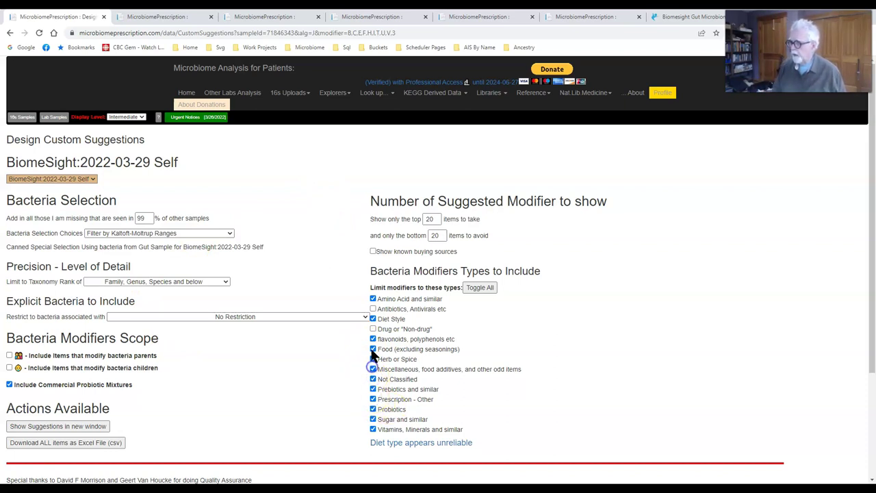
left_click(372, 329)
left_click(373, 309)
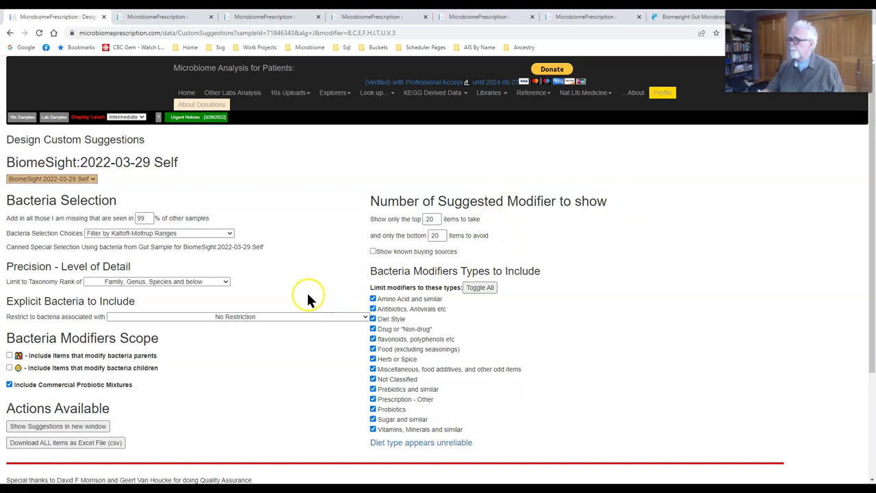
- Set the bacteria selection to filter by explicit percentiles, at 15 %ile (high and low)
left_click(228, 235)
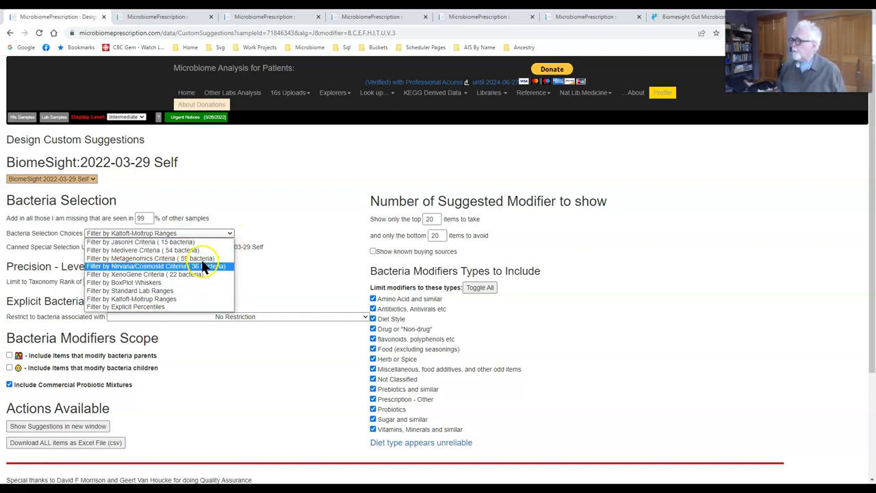
left_click(171, 306)
left_click(243, 235)
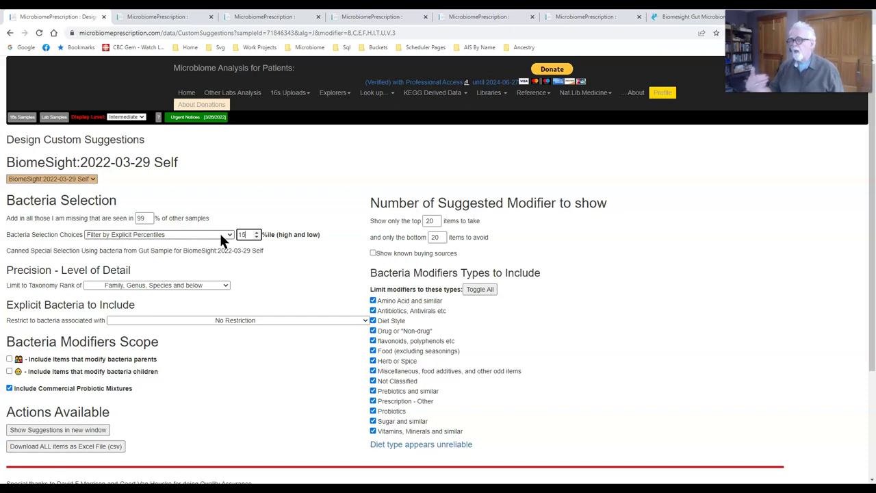
left_click(302, 336)
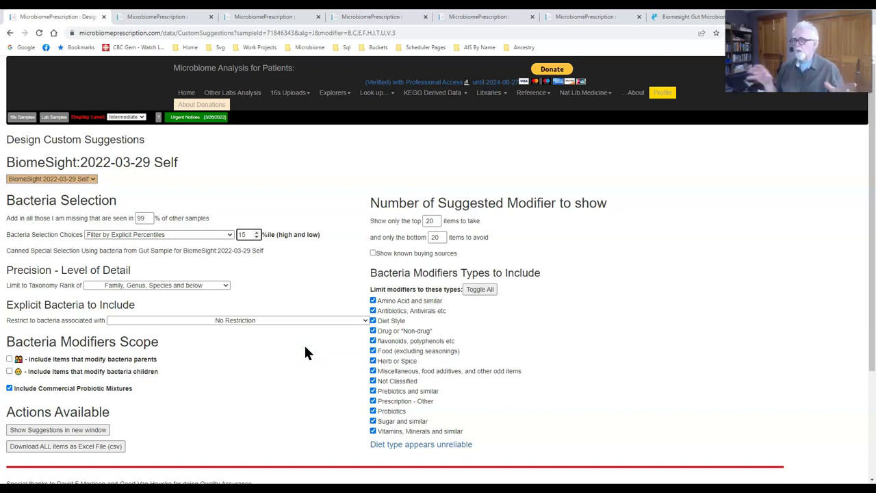
left_click(285, 336)
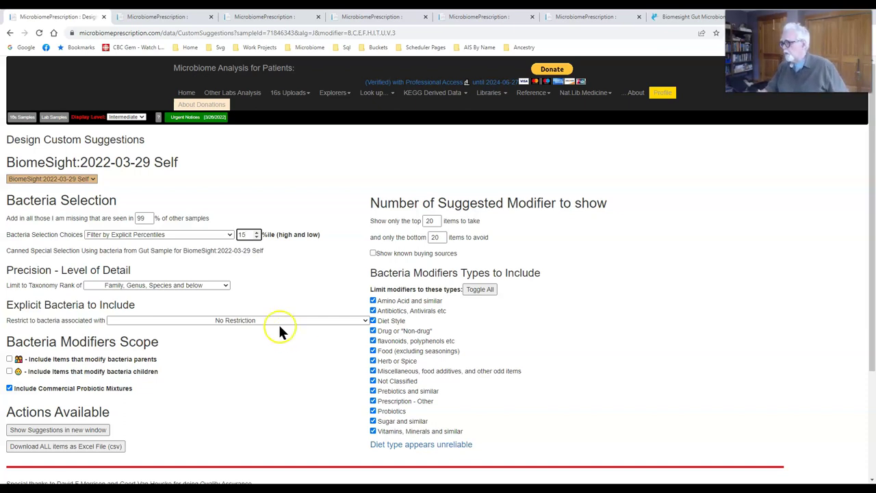
- Restrict the bacteria to those associated with Chronic Fatigue Syndrome (PubMed Studies) and show the suggestions in a new window
left_click(279, 320)
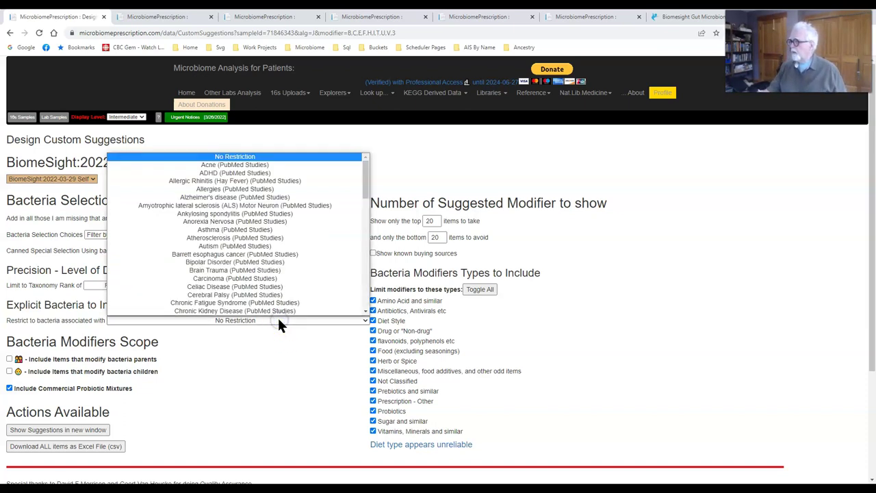
left_click(298, 305)
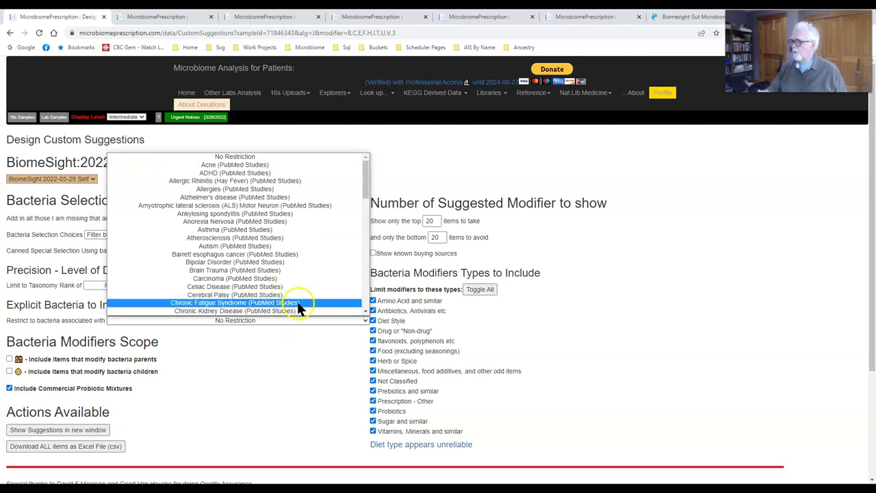
left_click(298, 303)
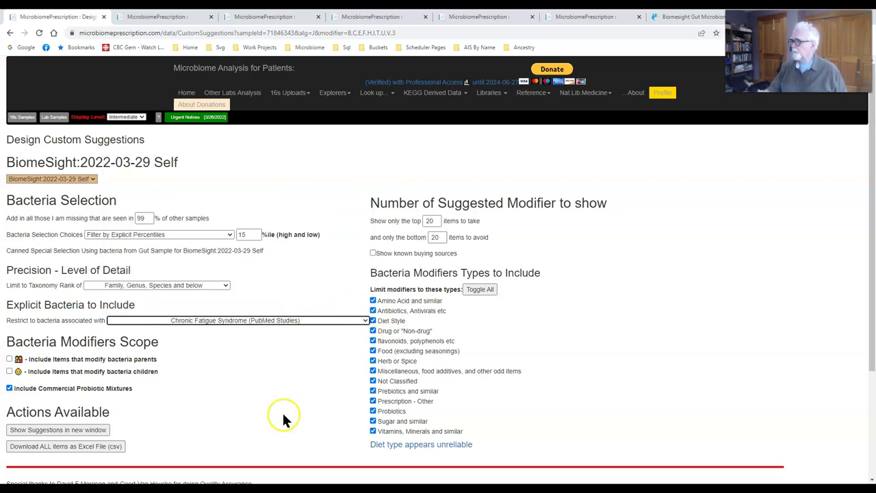
left_click(82, 430)
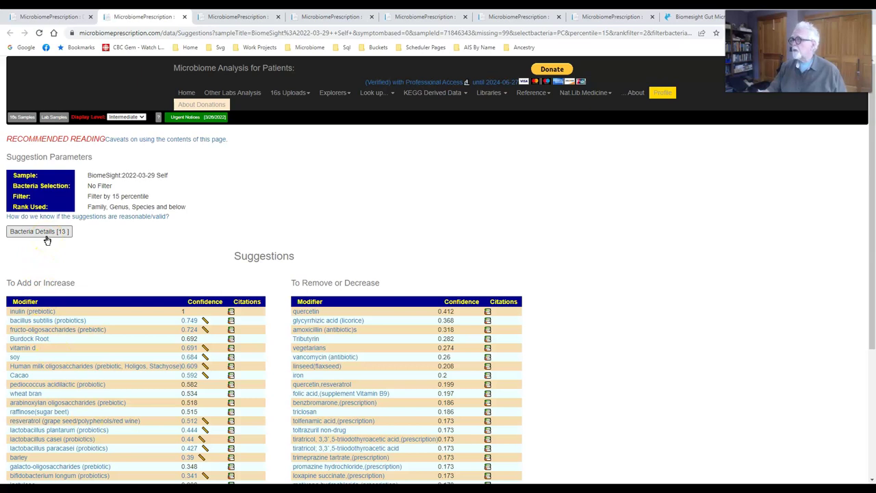
- Return to the custom suggestions design, restrict the bacteria to Acne (PubMed Studies), and show the resulting suggestions
left_click(48, 17)
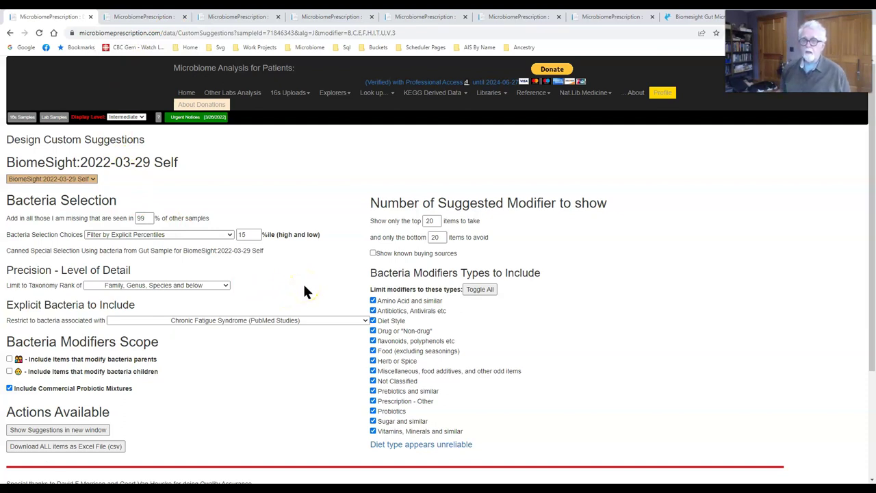
left_click(364, 321)
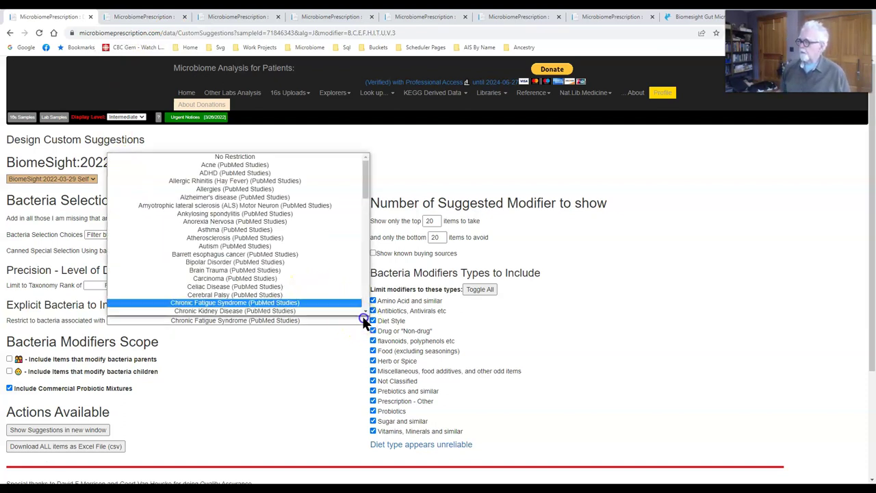
left_click(329, 168)
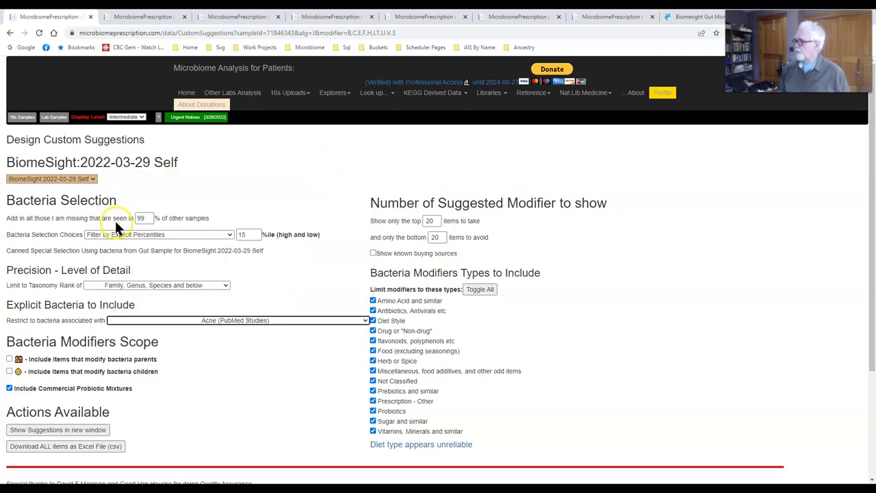
left_click(59, 431)
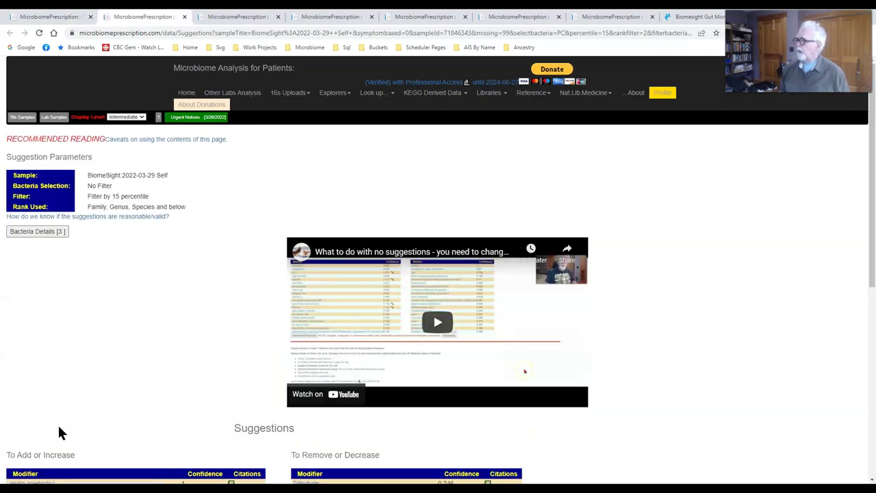
- Back in the custom design, restrict the bacteria to Celiac Disease (PubMed Studies) and show the suggestions with their bacteria details
left_click(58, 15)
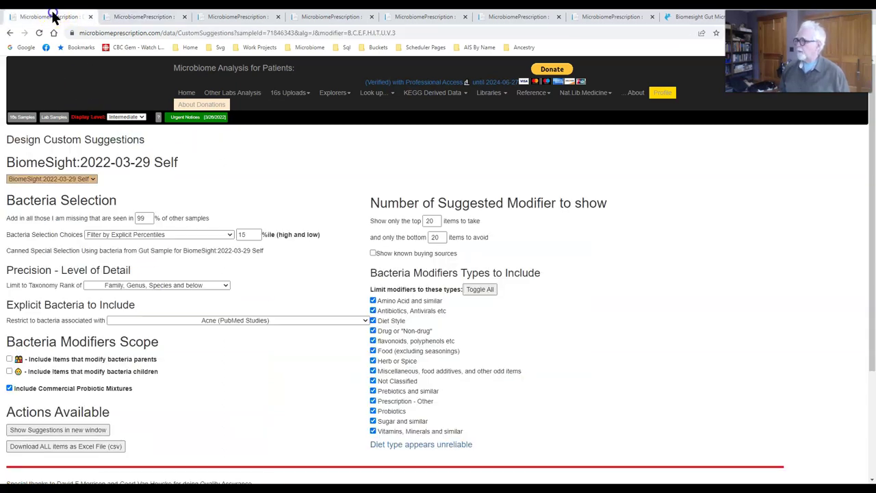
left_click(269, 320)
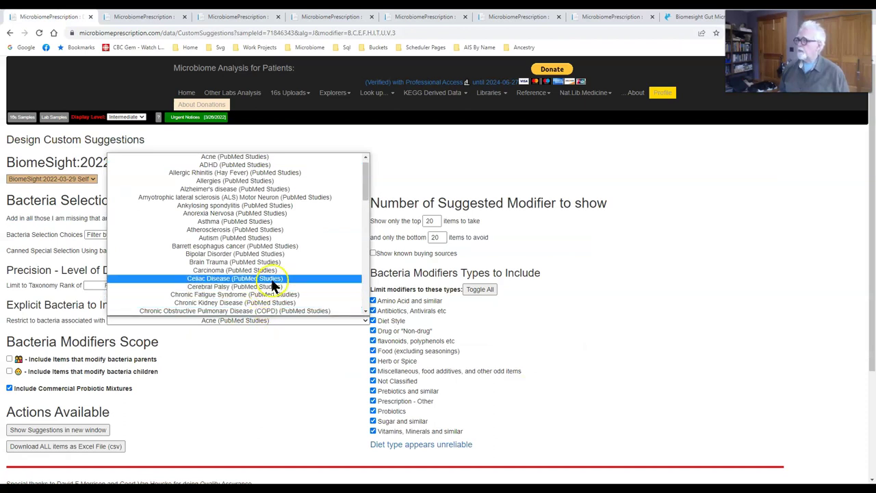
left_click(273, 277)
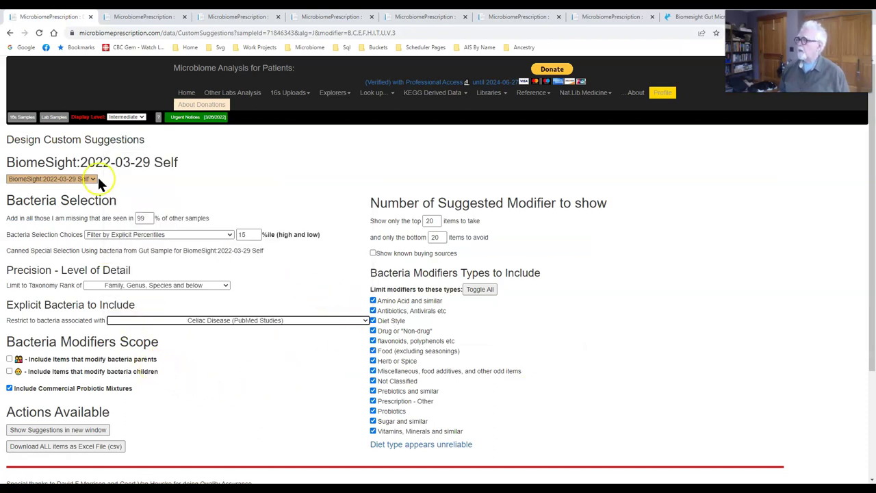
left_click(73, 430)
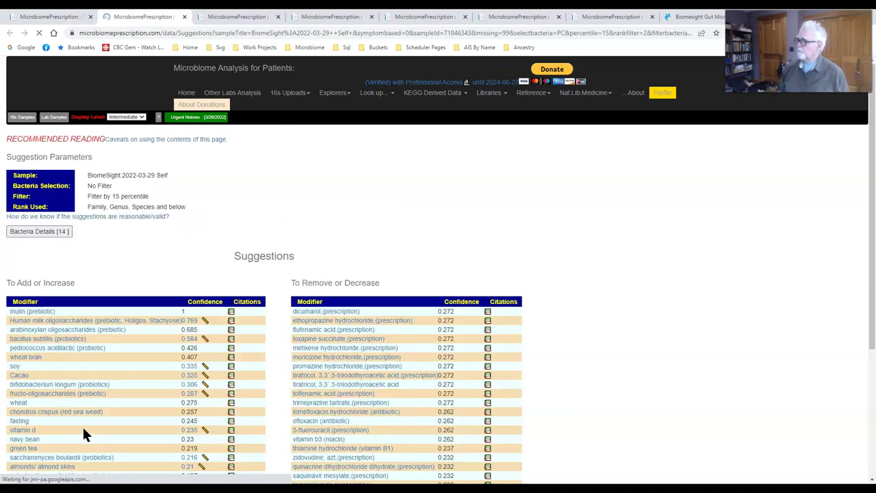
left_click(48, 232)
left_click(88, 82)
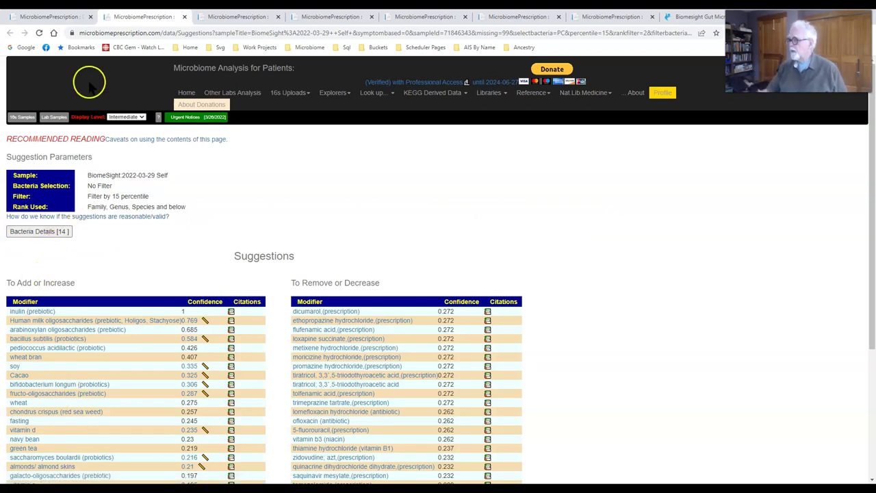
- Return to the custom design, change the restriction to Crohn's Disease (PubMed Studies), and show the suggestions
left_click(59, 20)
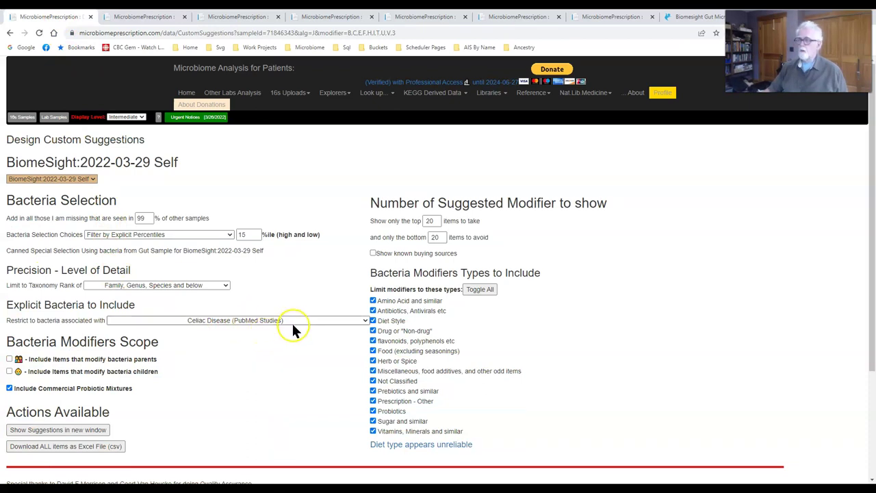
left_click(365, 321)
scroll(319, 302, "down", 5)
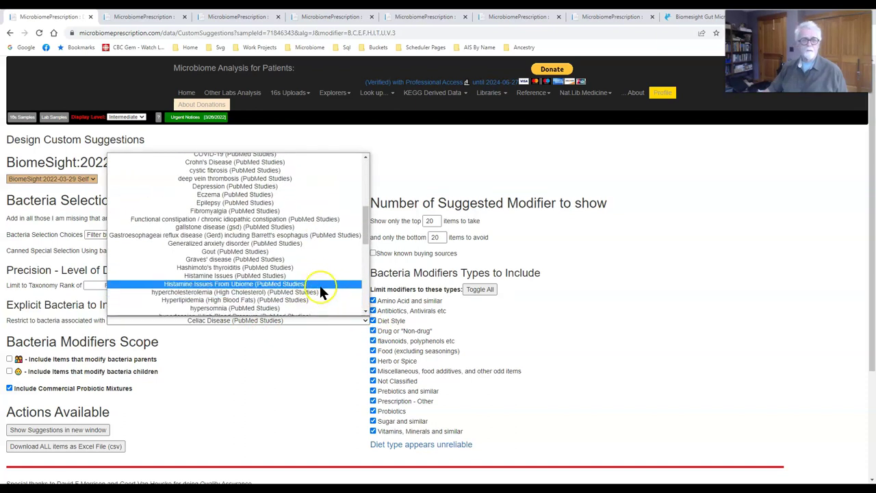
scroll(299, 223, "up", 8)
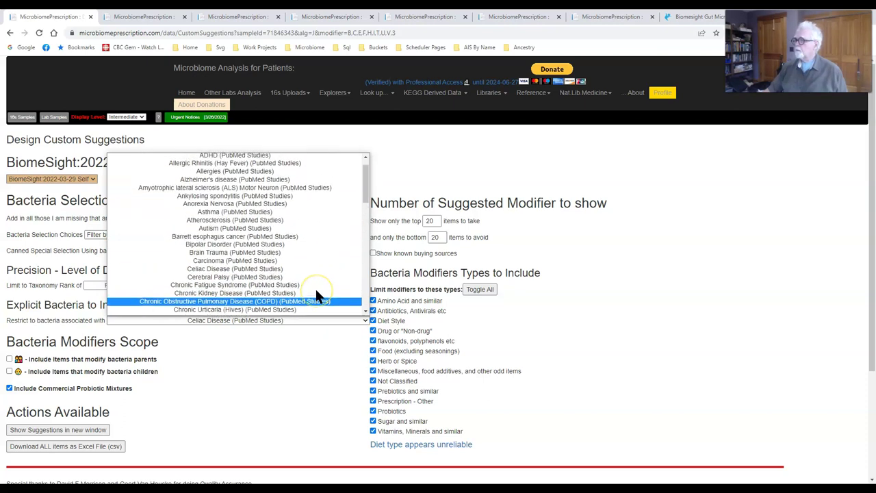
left_click(365, 314)
left_click(364, 314)
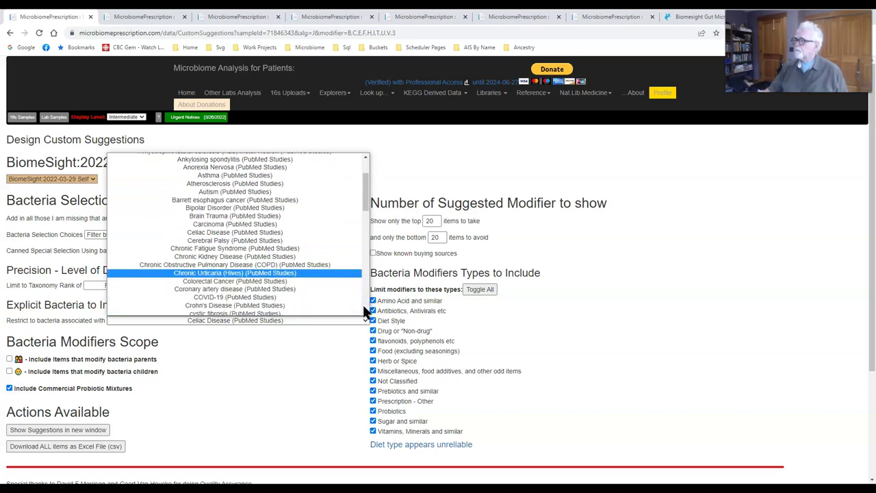
left_click(364, 306)
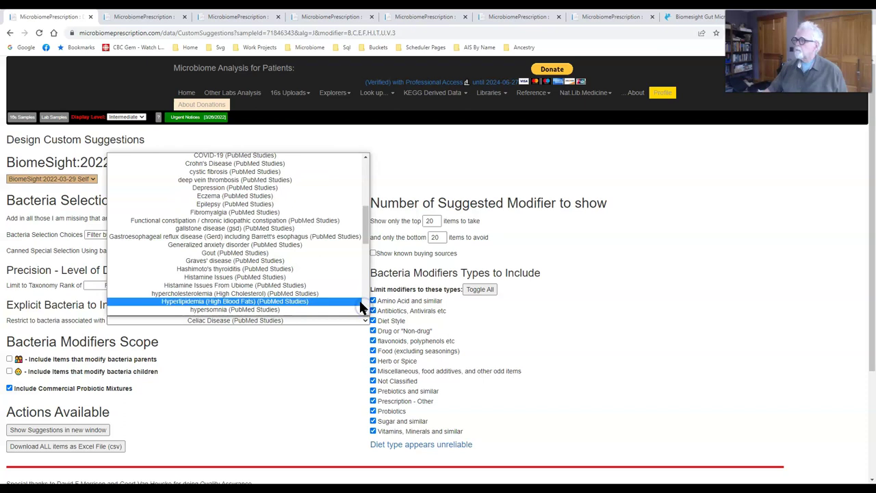
left_click(327, 168)
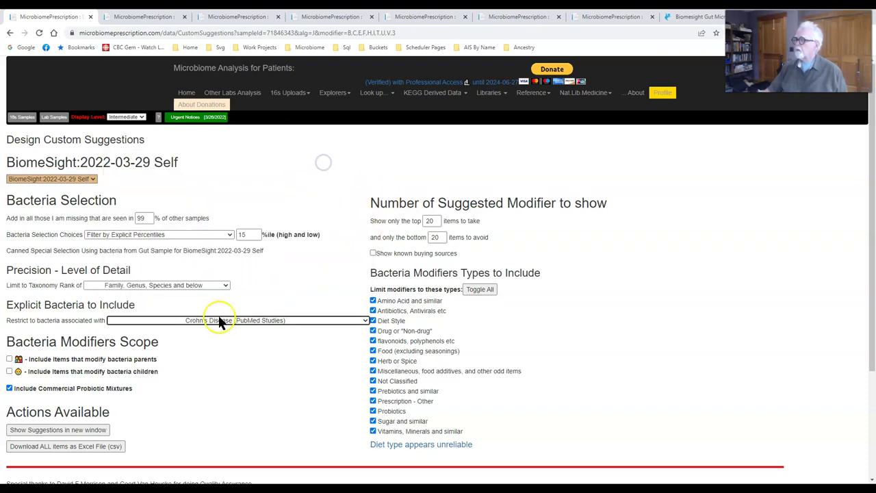
left_click(68, 430)
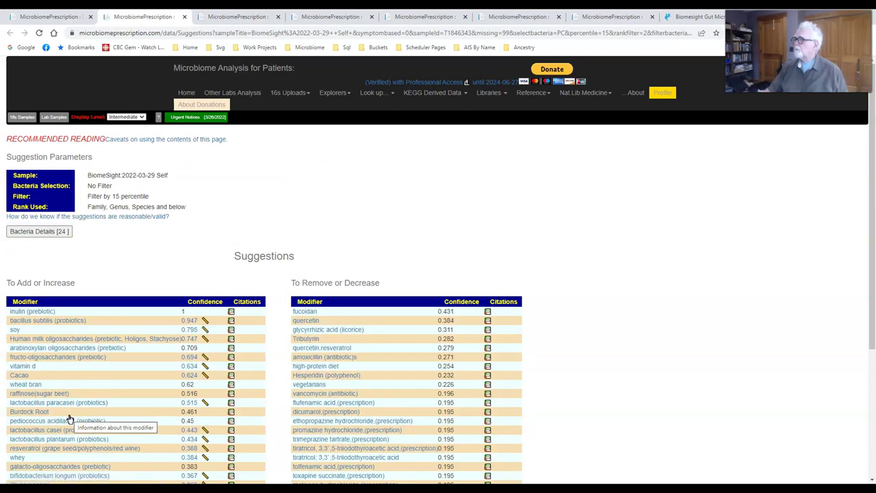
- Expand the bacteria details behind the Crohn's Disease suggestions and review them along with the modifier lists
left_click(38, 235)
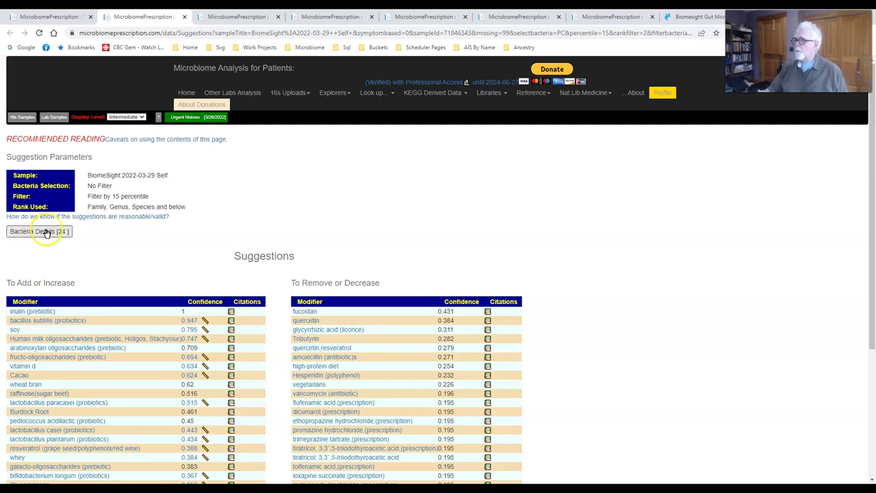
left_click(42, 233)
left_click(37, 262)
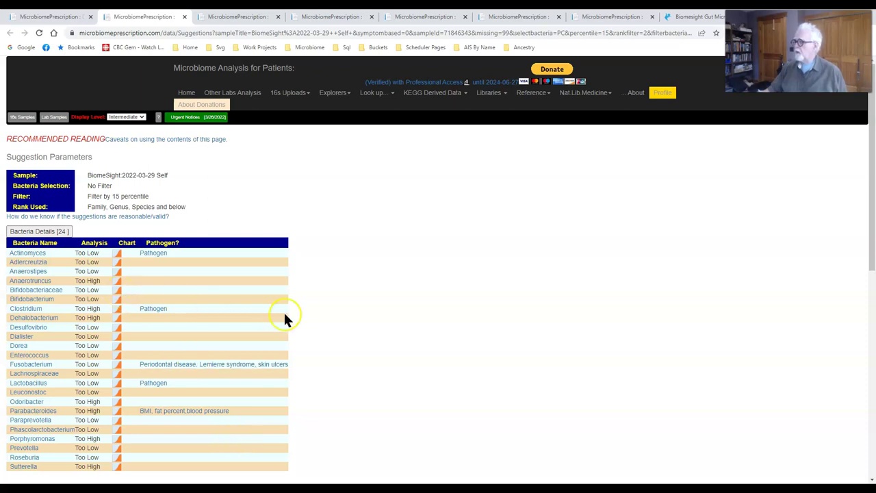
scroll(284, 317, "down", 2)
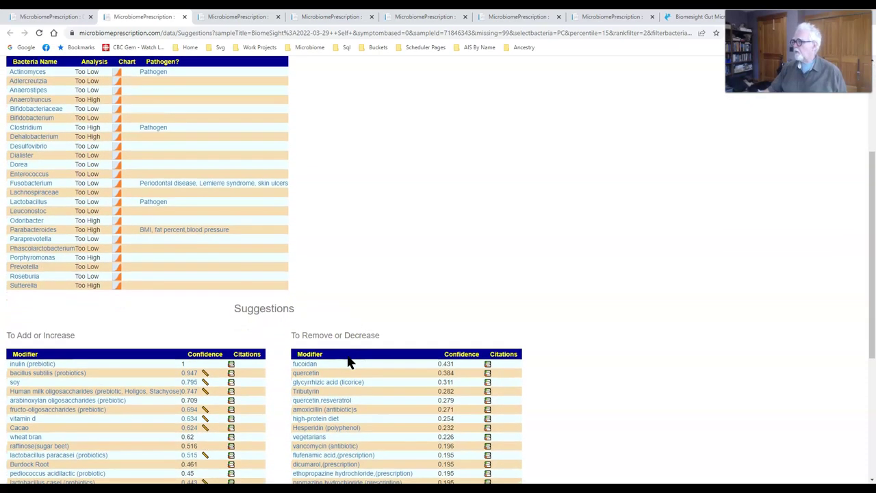
scroll(348, 356, "up", 2)
scroll(348, 362, "up", 2)
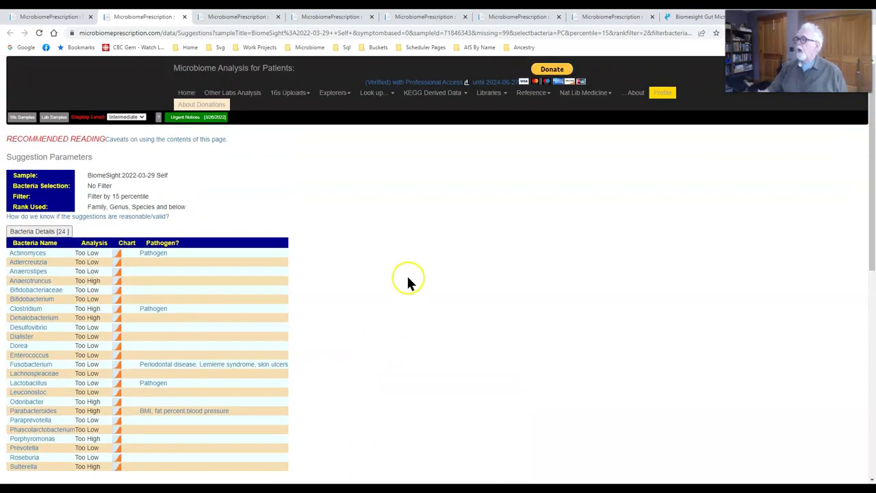
- In the custom design, restrict the bacteria to Allergic Rhinitis (Hay Fever) (PubMed Studies) and show the suggestions with their bacteria details
left_click(48, 17)
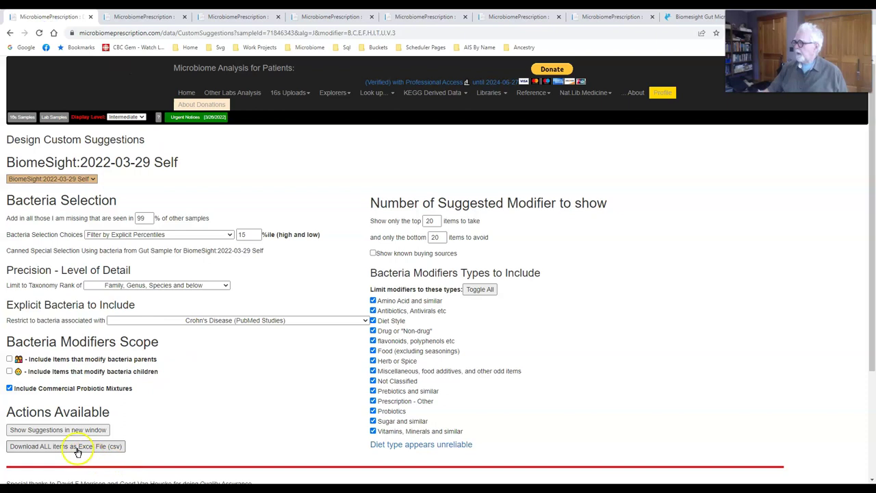
left_click(14, 464)
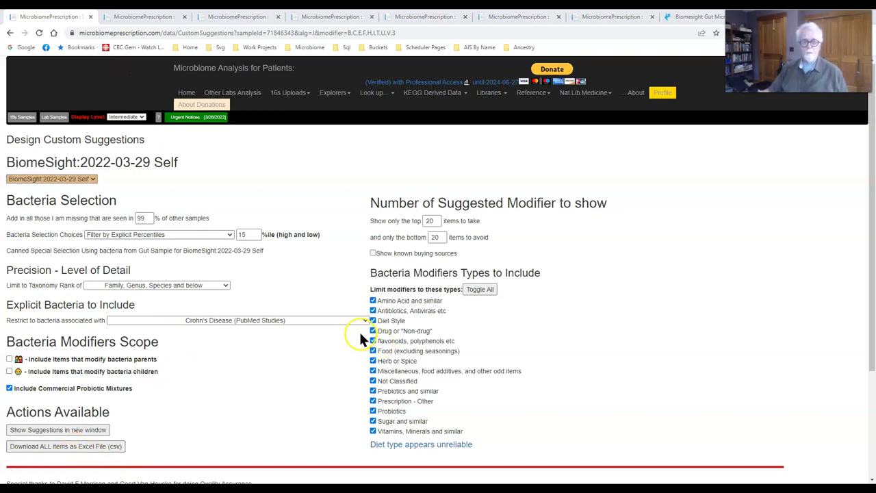
left_click(361, 317)
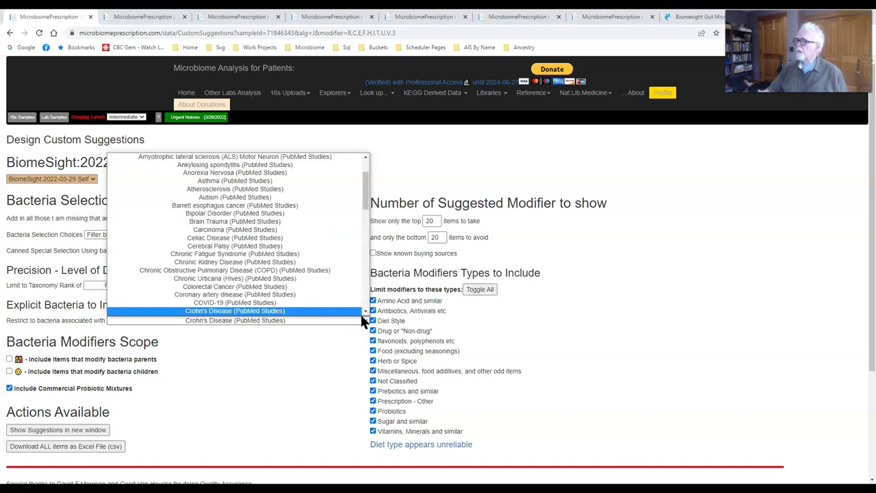
scroll(342, 280, "up", 2)
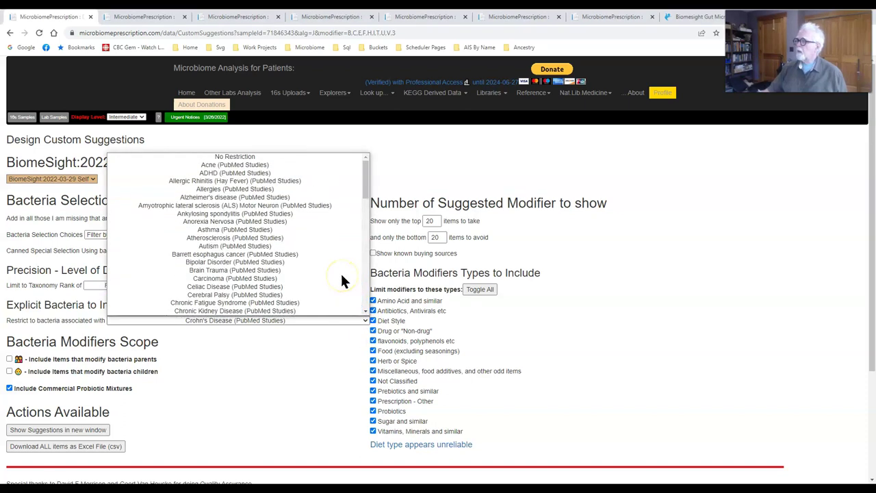
left_click(308, 182)
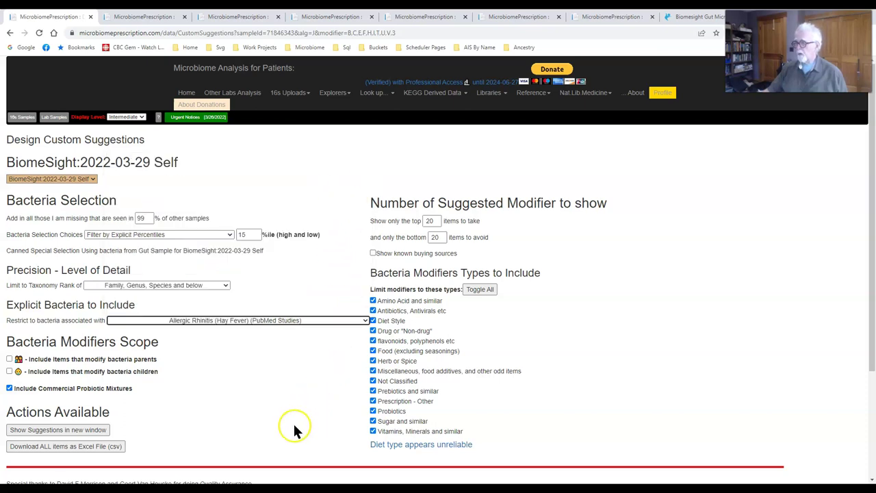
left_click(63, 432)
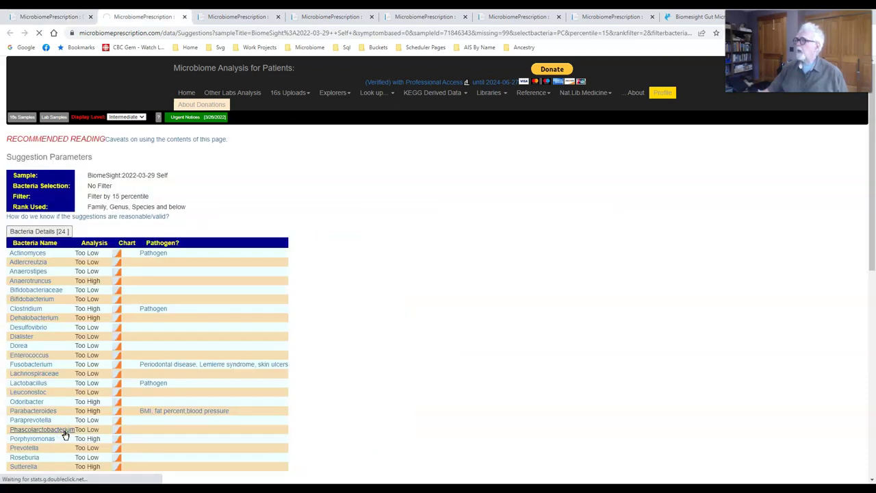
left_click(40, 232)
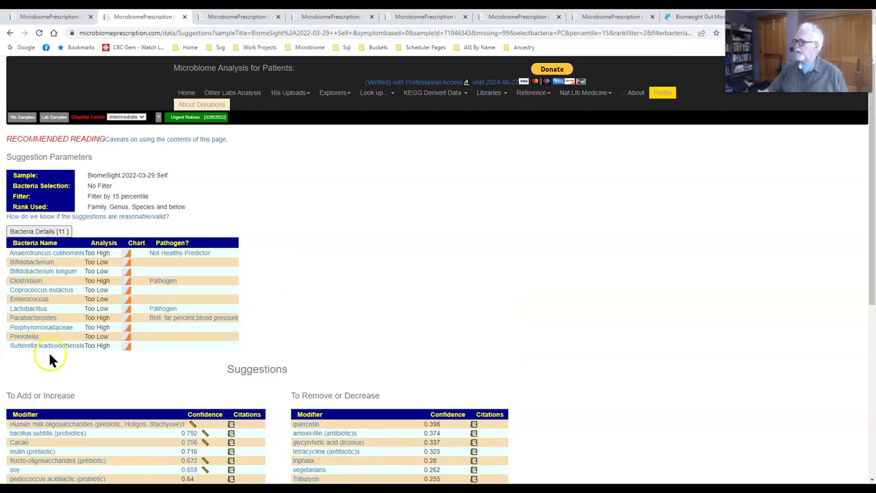
- Back in the custom design, restrict the bacteria to hypercholesterolemia (High Cholesterol) (PubMed Studies) and show the suggestions with their bacteria details
left_click(52, 16)
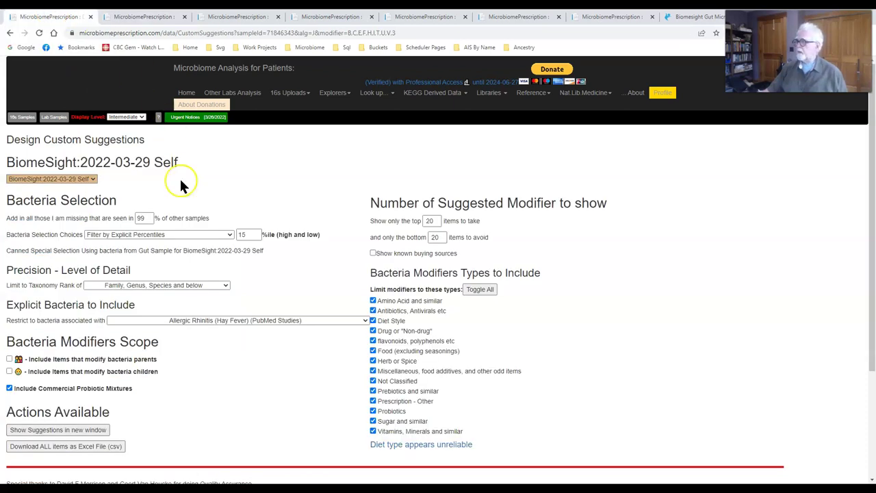
left_click(358, 319)
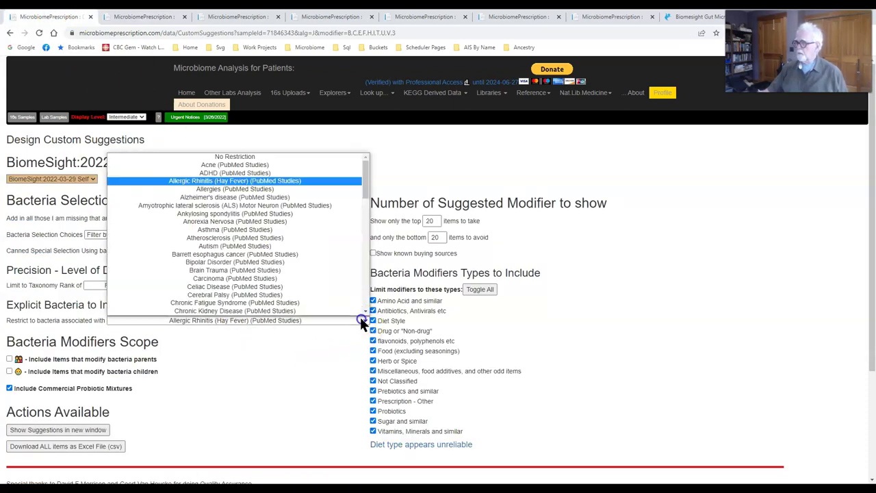
scroll(338, 286, "down", 5)
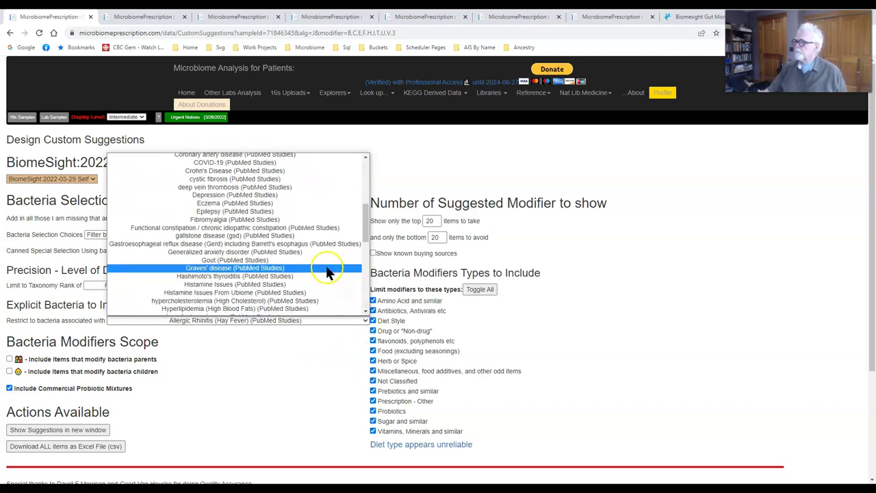
left_click(329, 301)
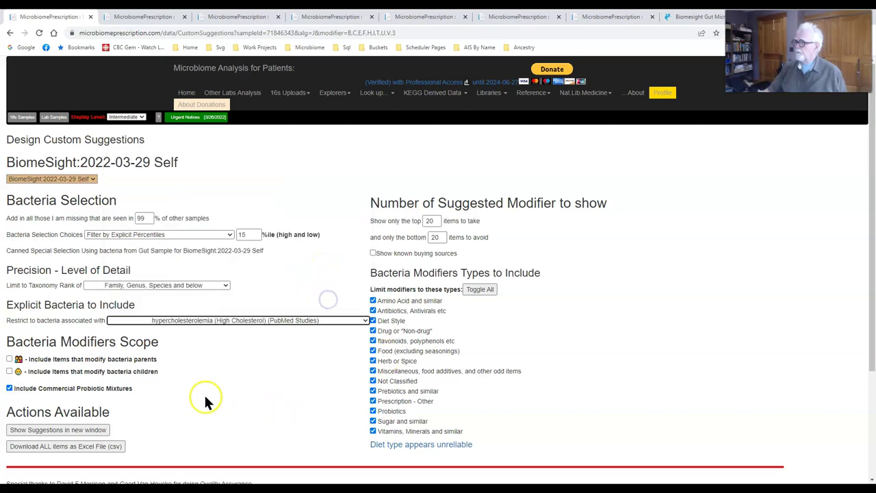
left_click(61, 430)
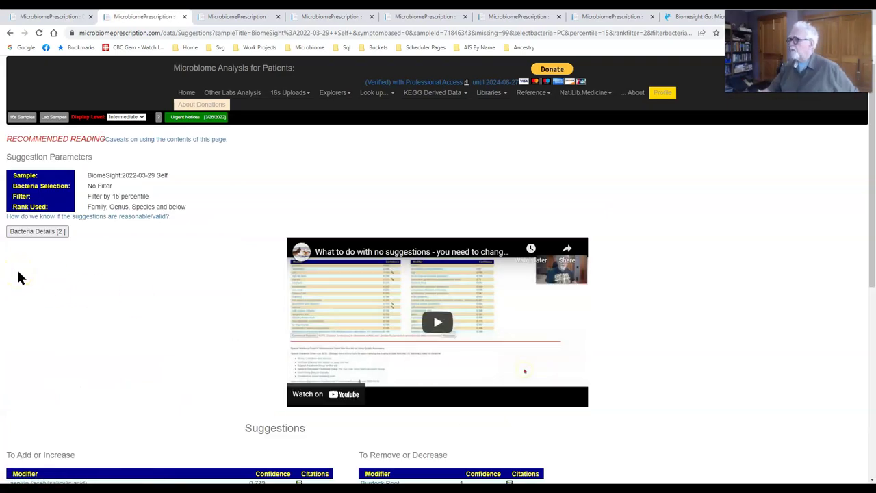
left_click(37, 233)
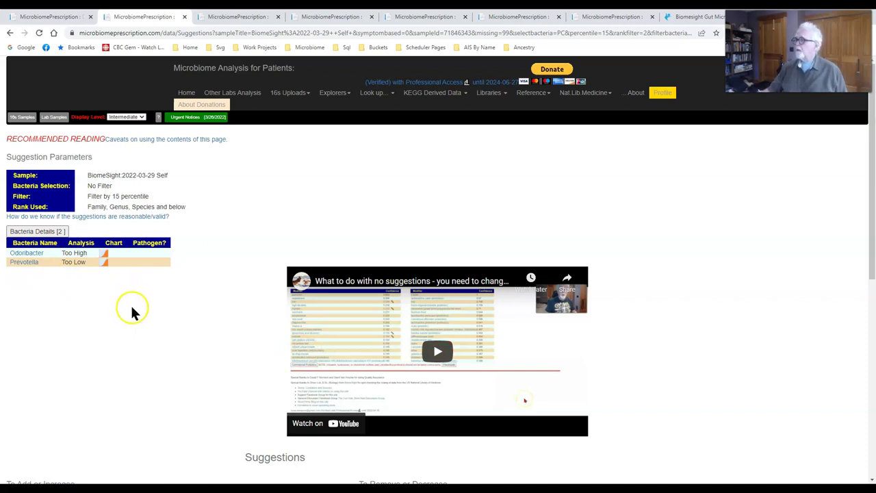
- Return to the available samples and list the consensus suggestions stored for the BiomeSight sample
left_click(23, 118)
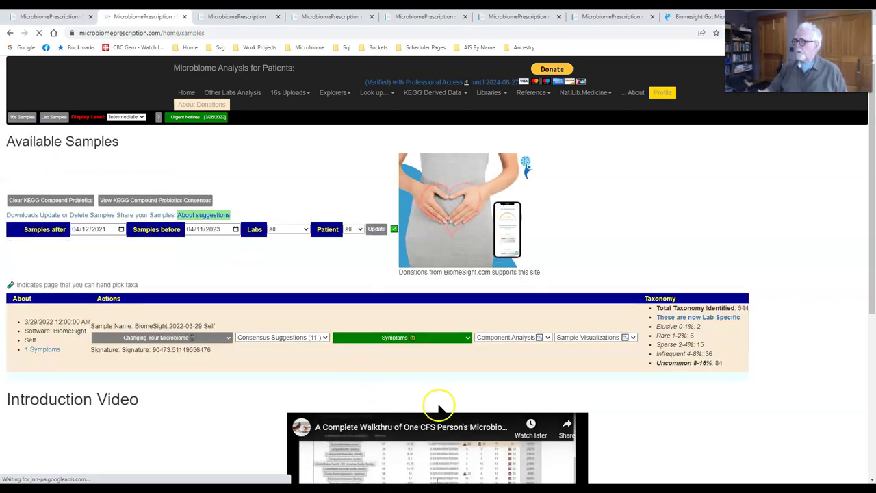
left_click(320, 337)
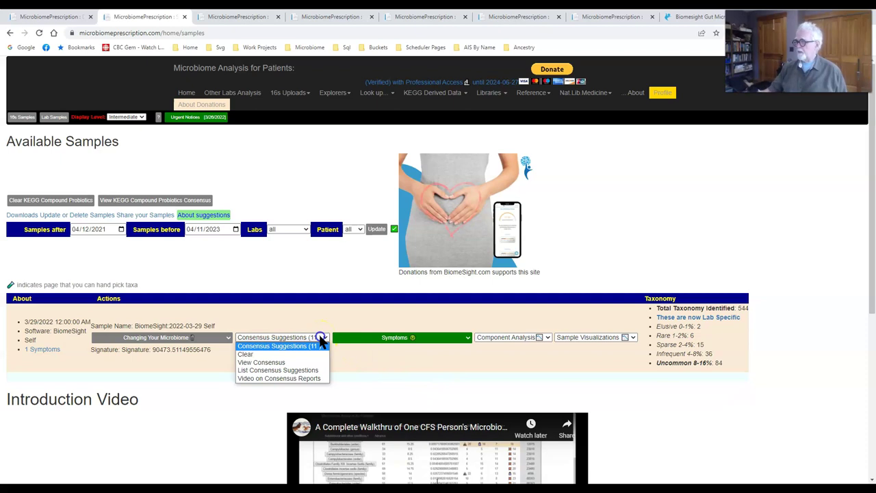
left_click(317, 371)
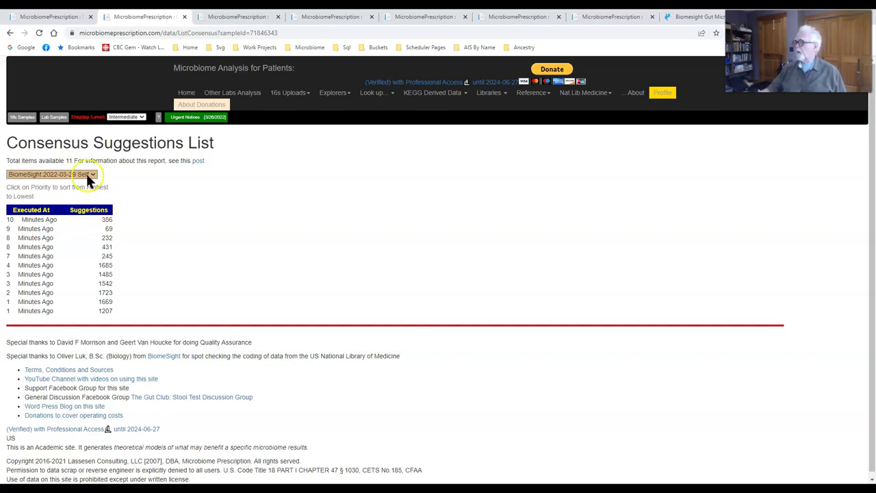
- From the available samples, open the consensus view for the BiomeSight sample and look over its Safest Takes table
left_click(23, 118)
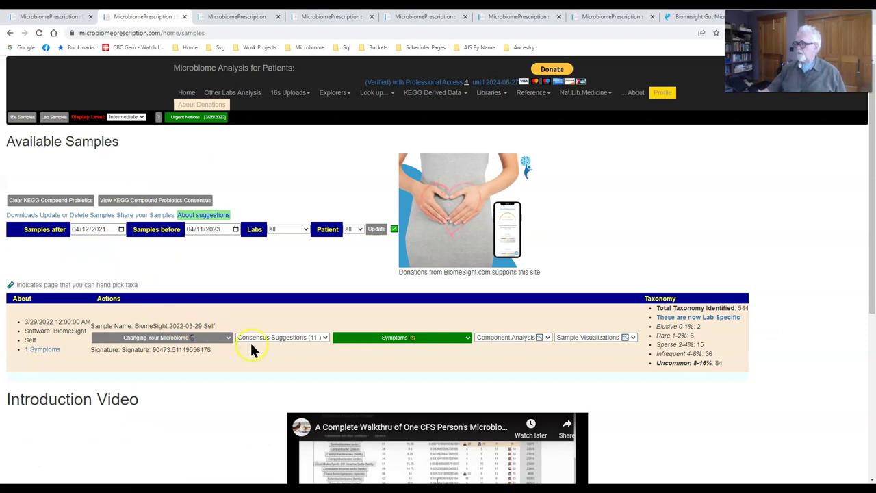
left_click(259, 339)
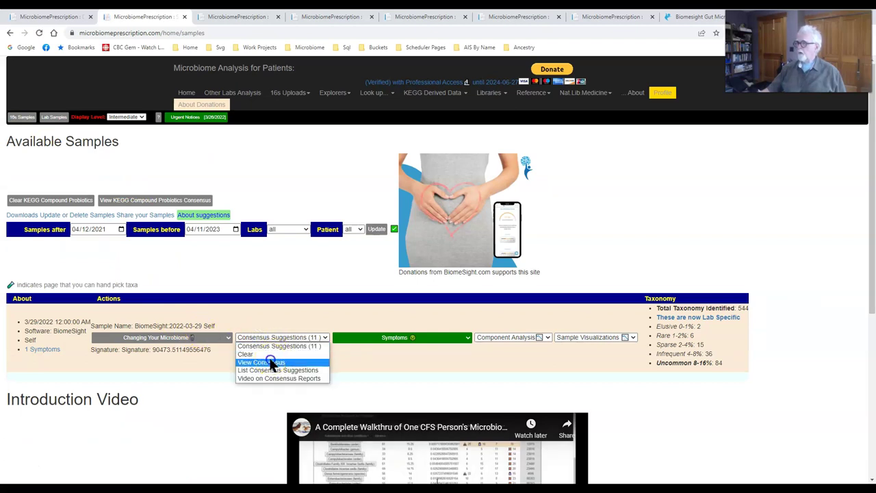
left_click(270, 361)
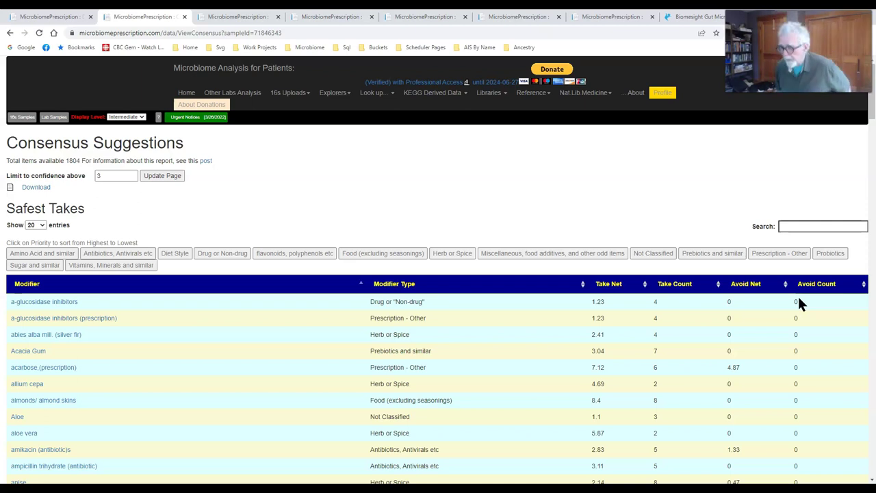
scroll(719, 185, "down", 3)
scroll(713, 202, "down", 3)
scroll(713, 203, "up", 5)
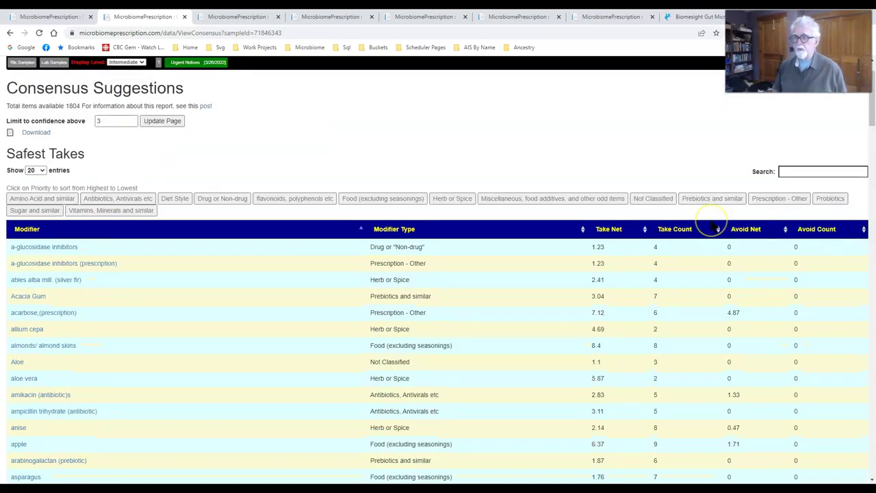
scroll(712, 225, "up", 1)
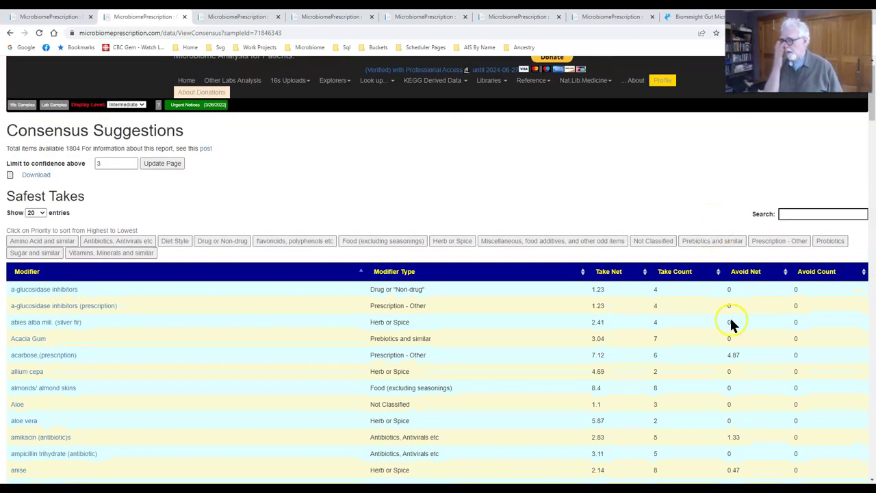
- Sort the Safest Takes table by Take Count from highest to lowest and review the leading modifiers
left_click(674, 272)
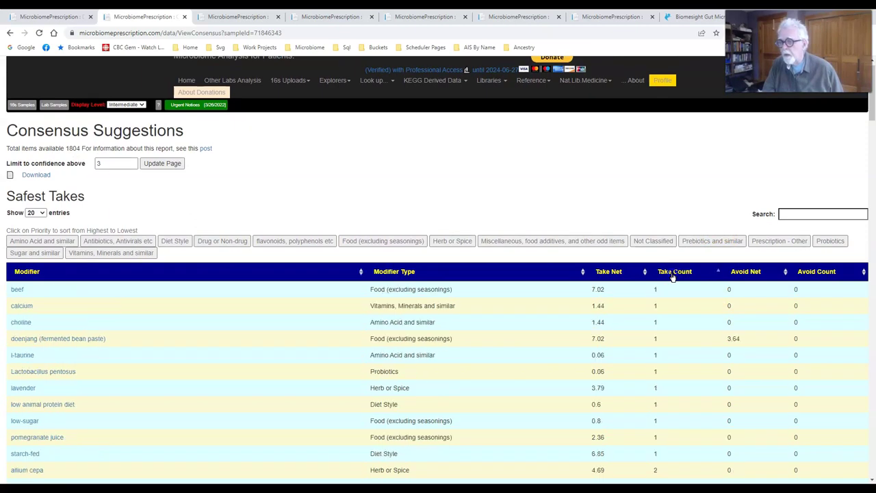
left_click(673, 272)
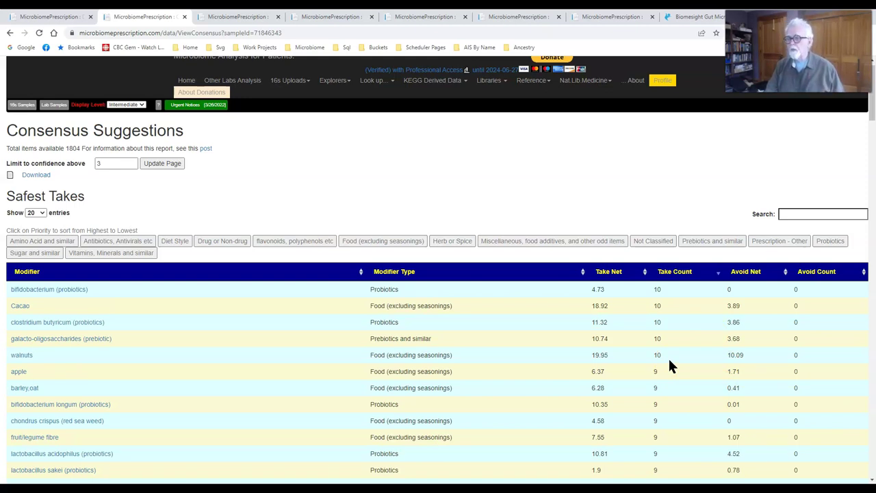
left_click(657, 287)
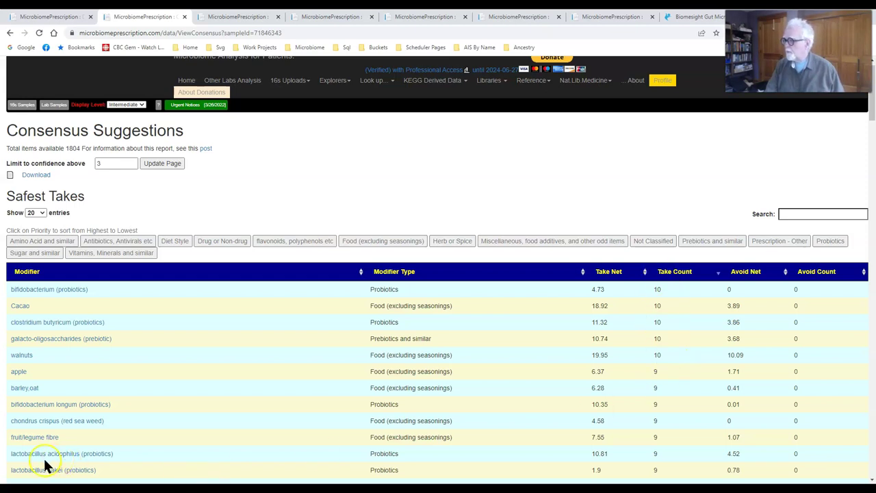
left_click_drag(870, 113, 870, 141)
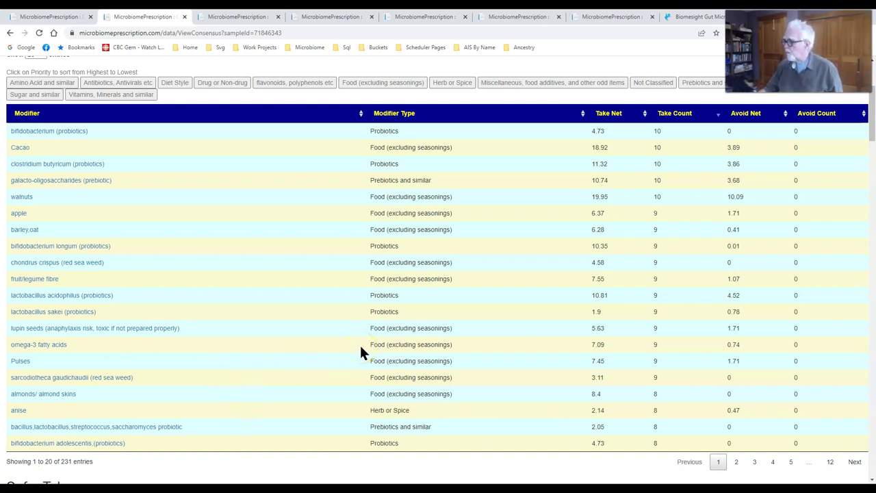
left_click(266, 215)
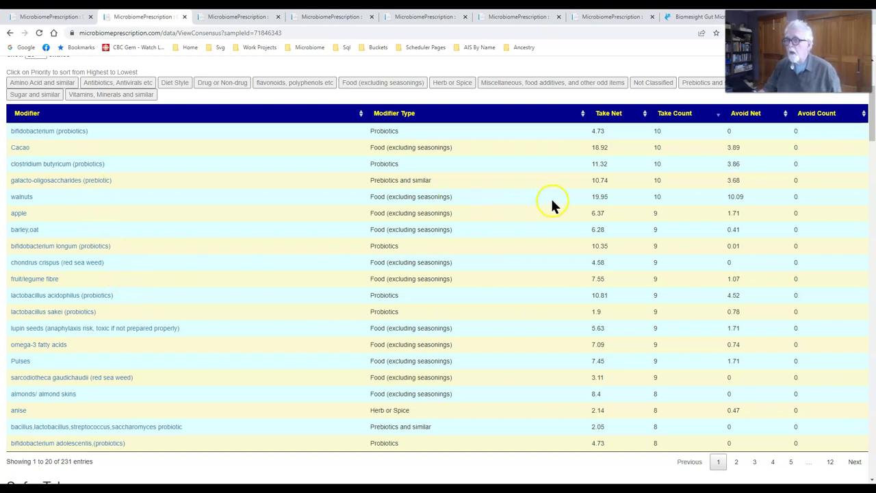
- Sort the Safest Takes table by Take Net from highest to lowest
left_click(608, 115)
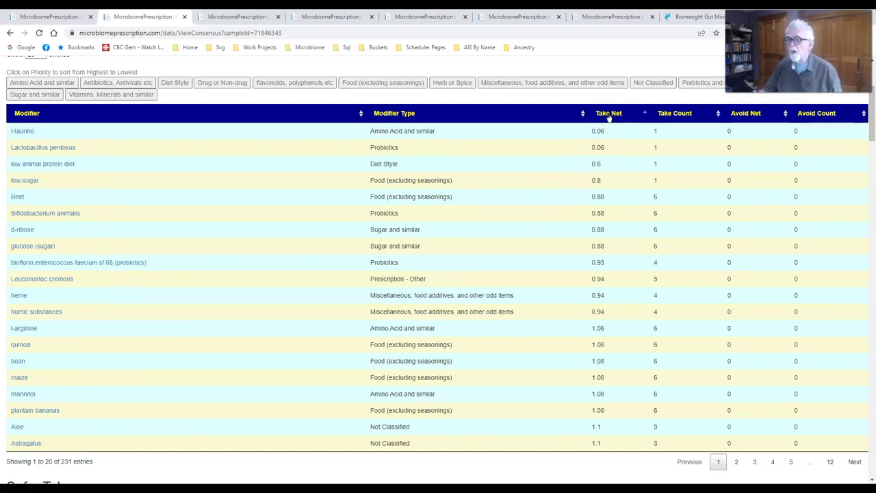
left_click(608, 115)
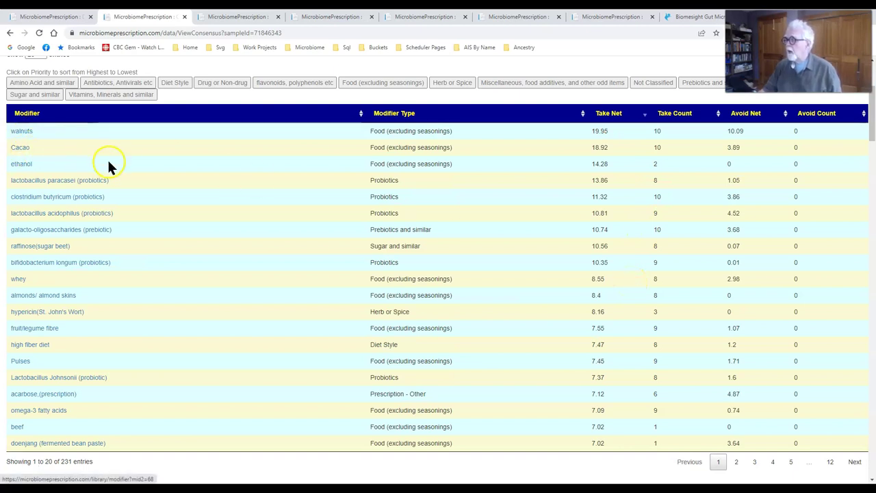
left_click(546, 207)
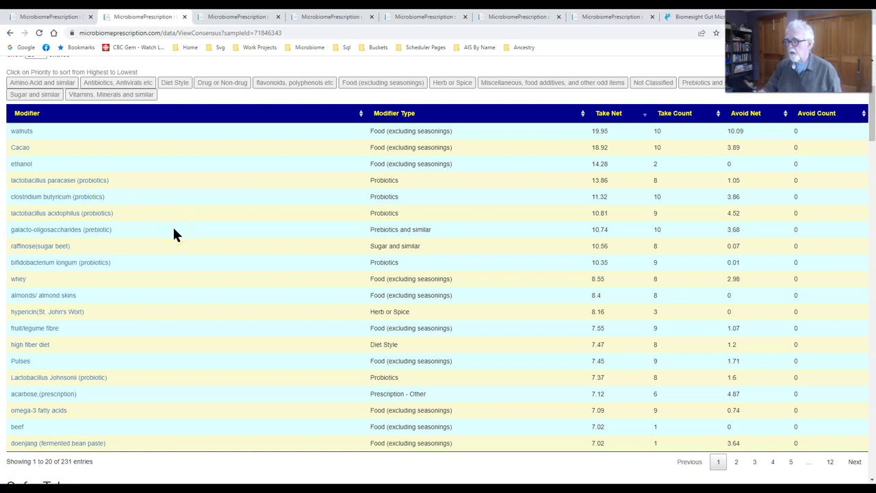
left_click(202, 225)
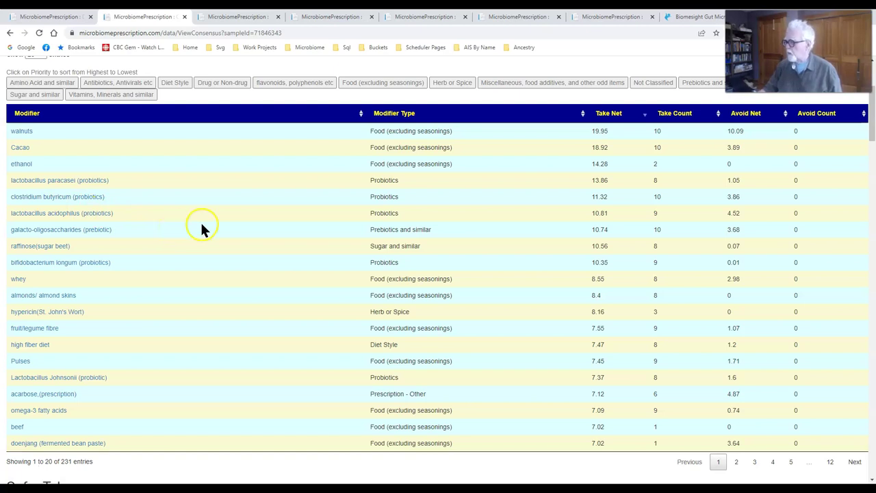
- Sort the Safer Takes table by Take Count from highest to lowest
scroll(202, 229, "down", 4)
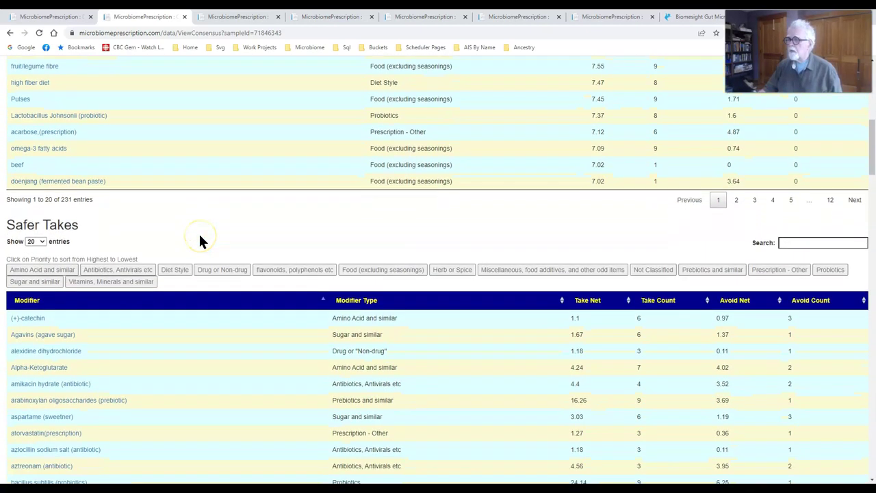
left_click(700, 311)
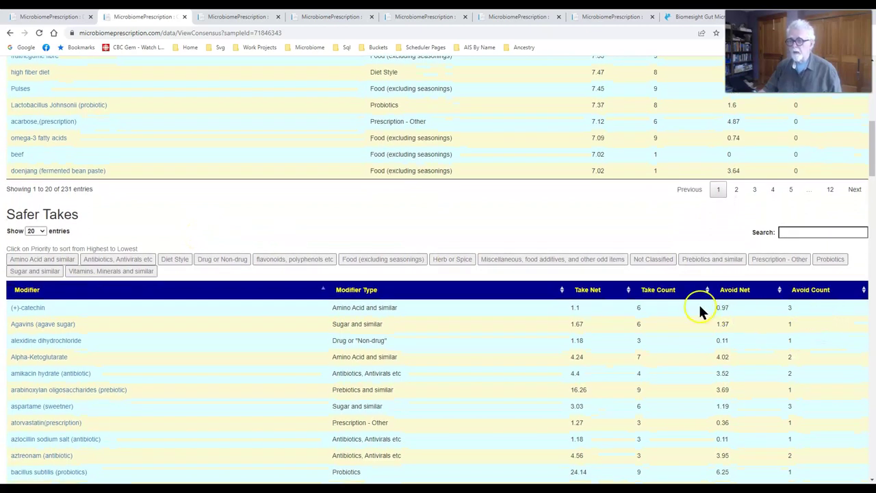
left_click(658, 290)
left_click(659, 291)
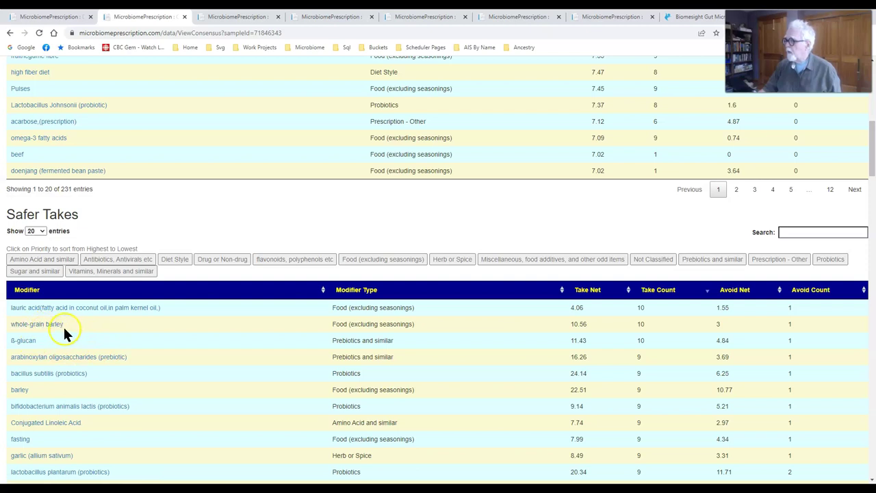
- Filter the Safest Takes table for "barley" and compare the matches with the barley entries in Safer Takes
scroll(356, 260, "up", 5)
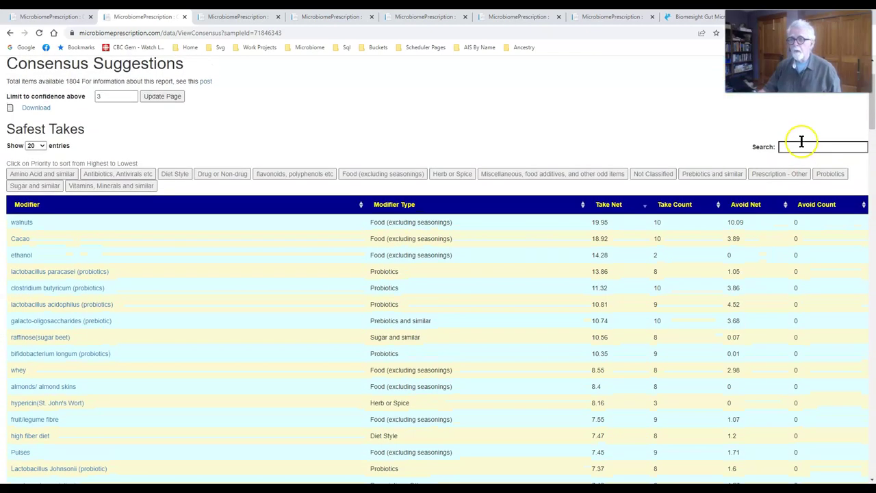
type("barley")
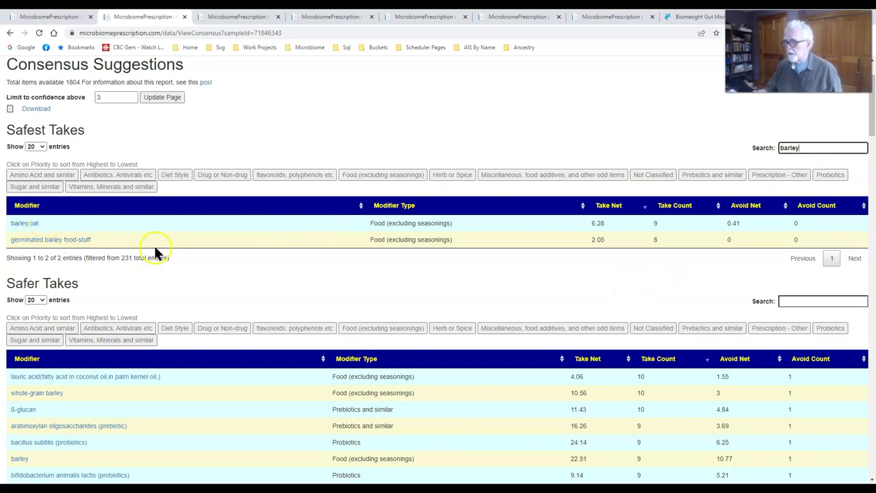
scroll(350, 290, "down", 2)
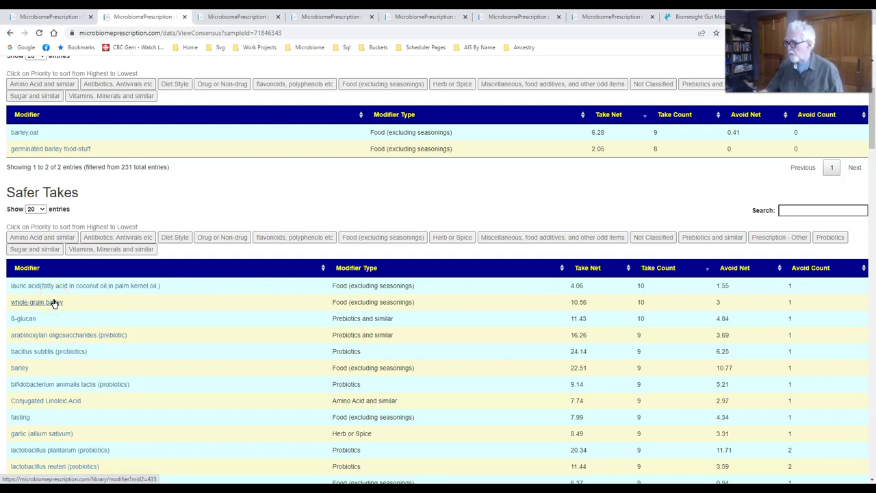
left_click(112, 288)
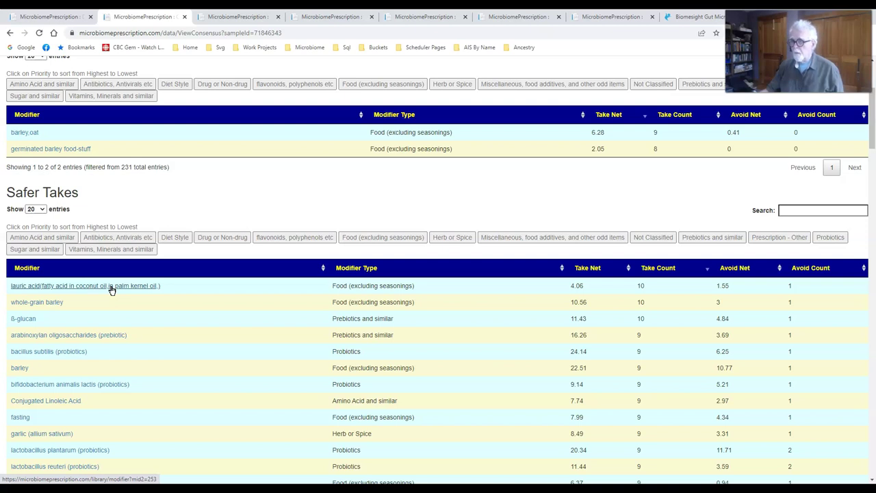
left_click(142, 404)
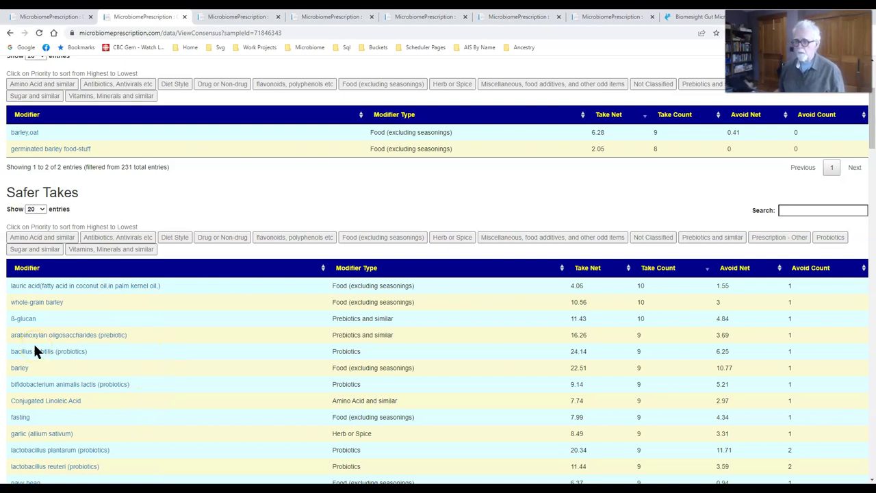
- Review the modifiers listed under Likely Save Takes and Highest Adverse Risk in the consensus report
scroll(336, 349, "down", 3)
scroll(335, 361, "down", 5)
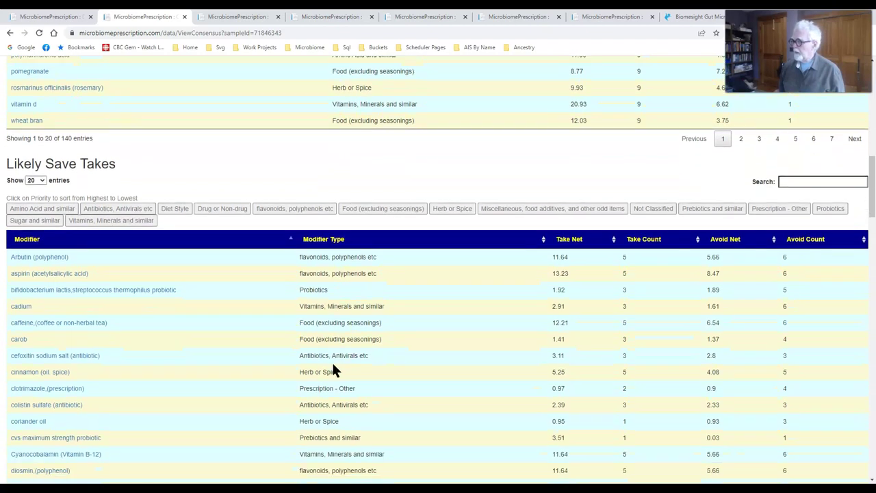
scroll(333, 365, "down", 1)
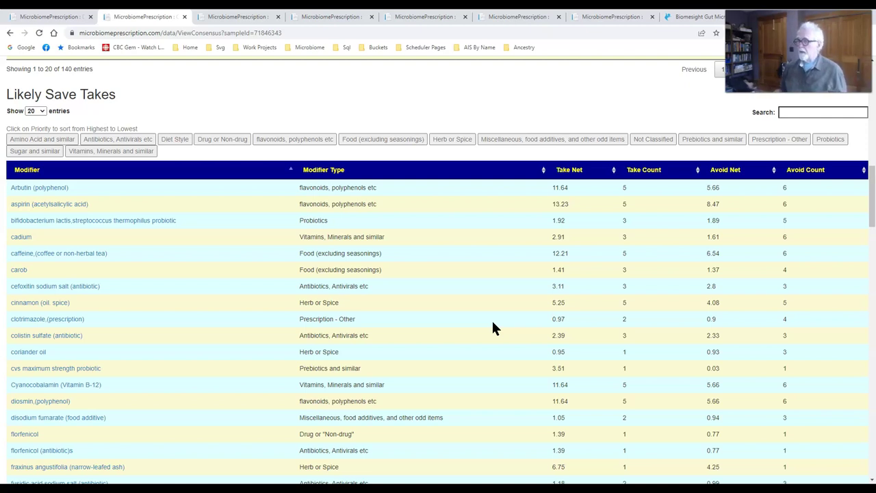
scroll(491, 319, "down", 4)
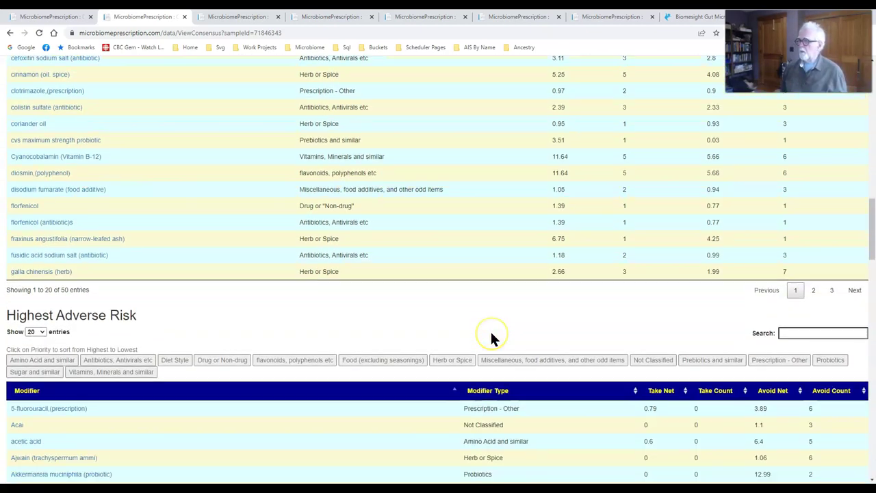
scroll(492, 337, "down", 2)
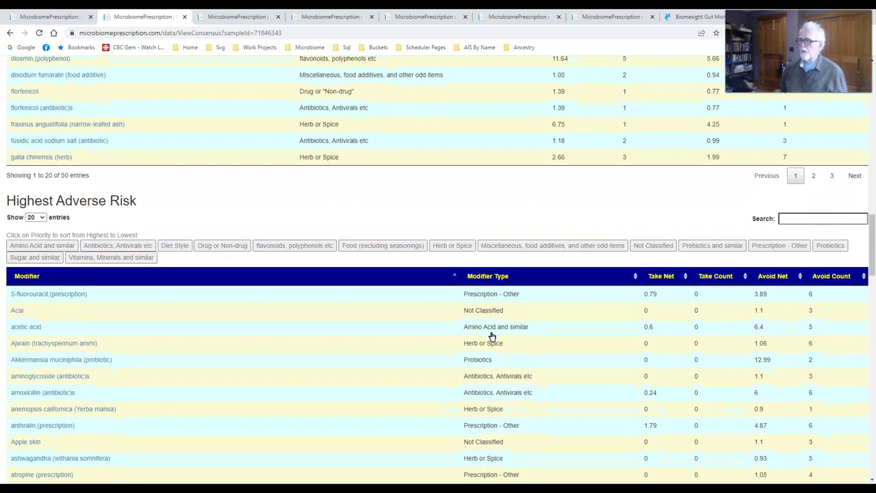
- Sort the Highest Adverse Risk table by Avoid Count from highest to lowest
scroll(492, 337, "down", 1)
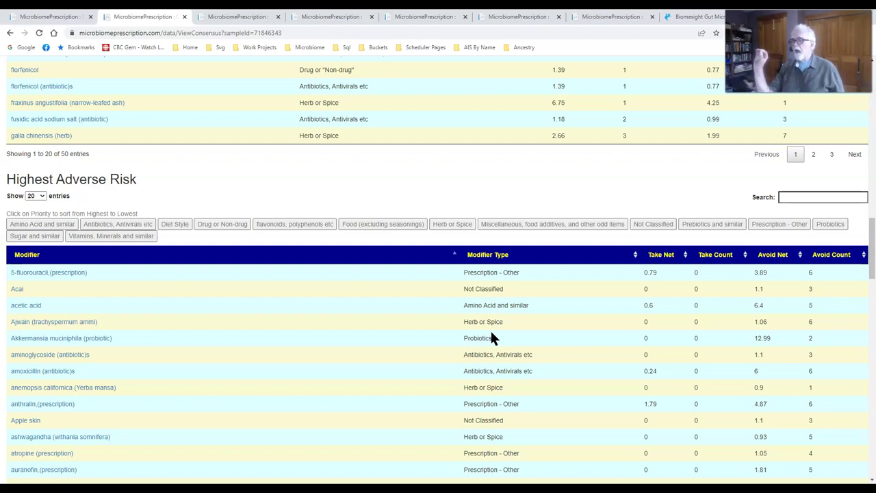
left_click(764, 257)
left_click(831, 257)
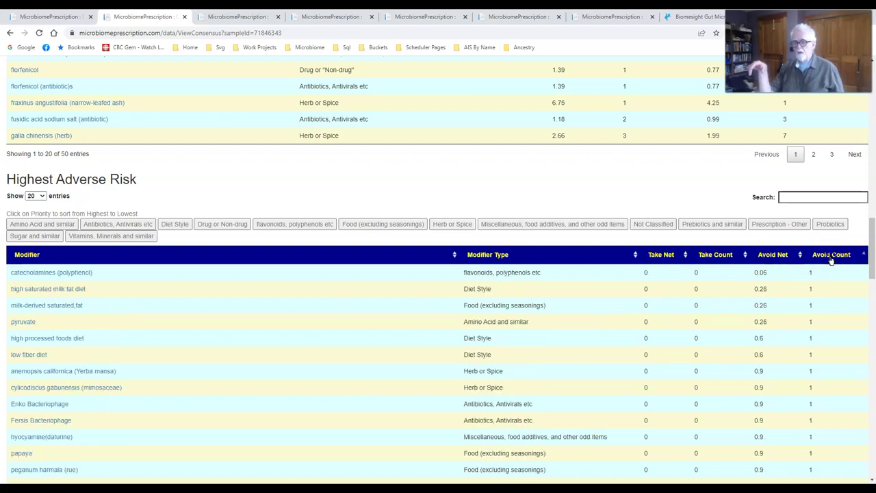
left_click(831, 258)
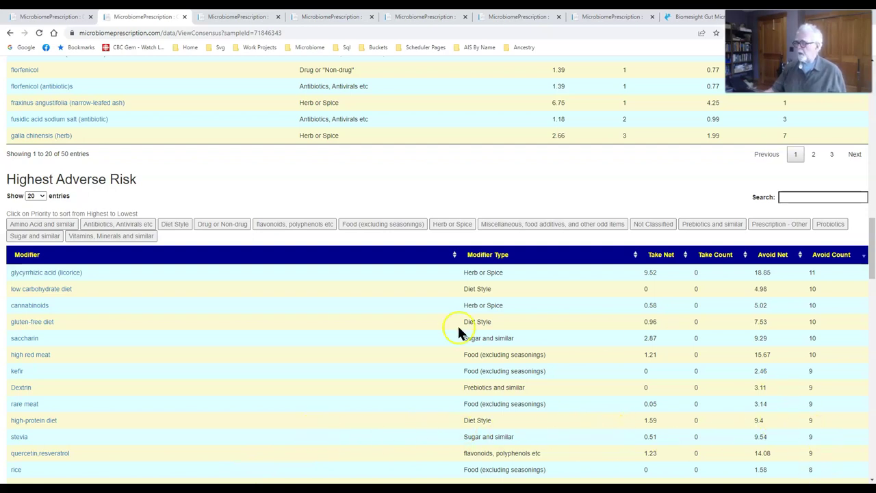
- Review the modifiers listed under Highest Adverse Risk, Higher Adverse Risk and Some Adverse Risk, and return to the start of the report
scroll(404, 326, "down", 5)
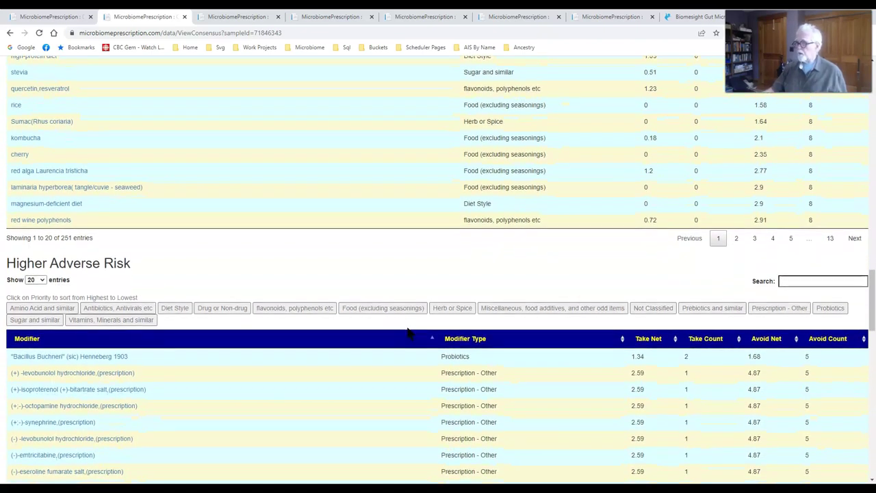
scroll(407, 331, "down", 2)
scroll(407, 334, "down", 3)
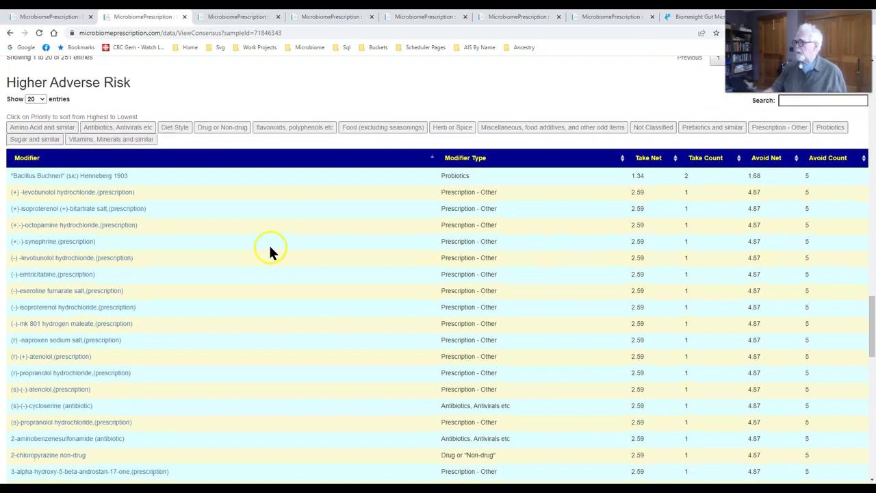
scroll(214, 377, "down", 5)
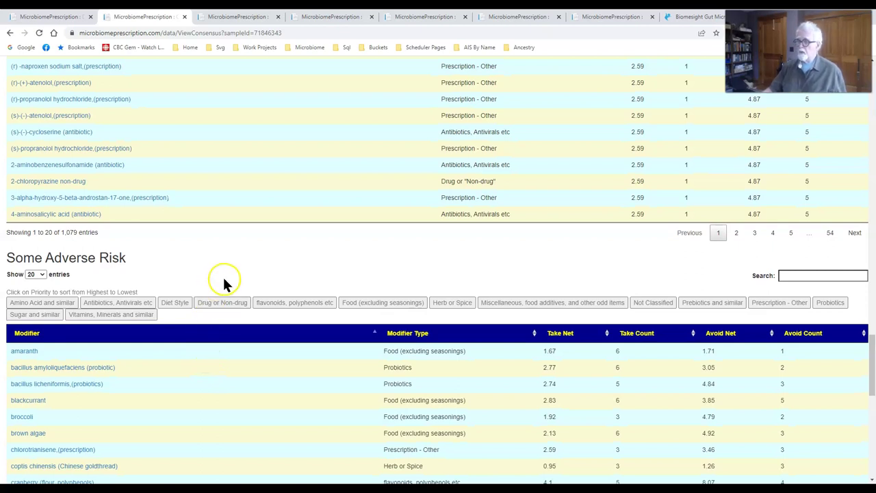
scroll(223, 280, "down", 3)
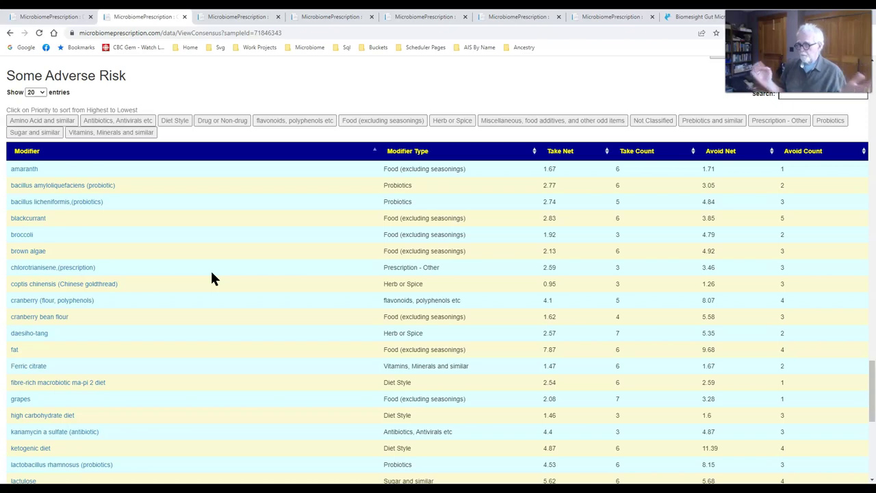
scroll(210, 277, "down", 6)
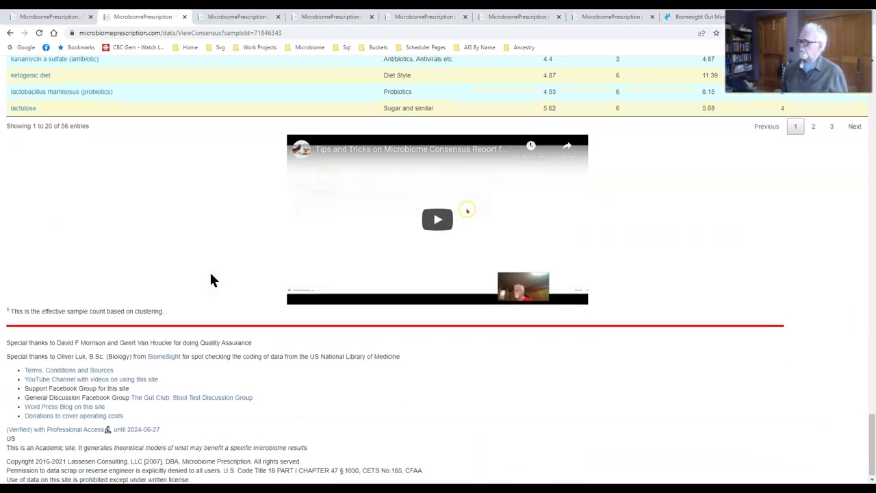
scroll(210, 278, "up", 6)
scroll(210, 270, "up", 20)
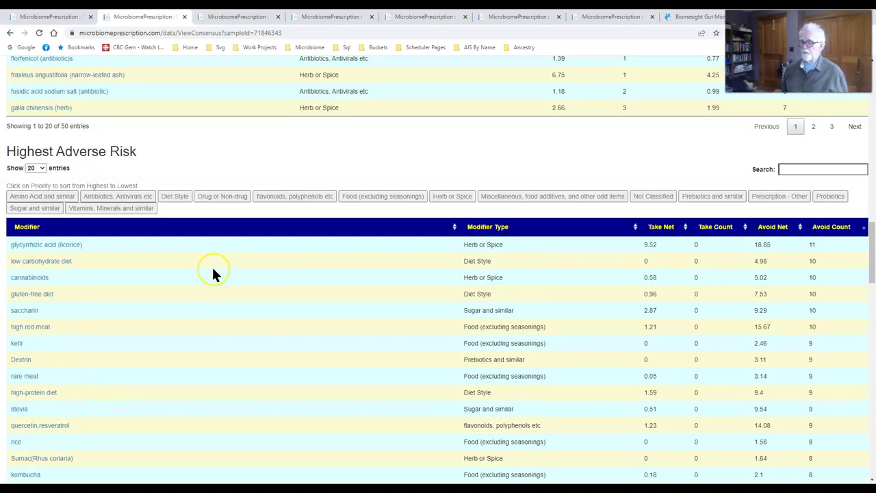
scroll(212, 273, "up", 1)
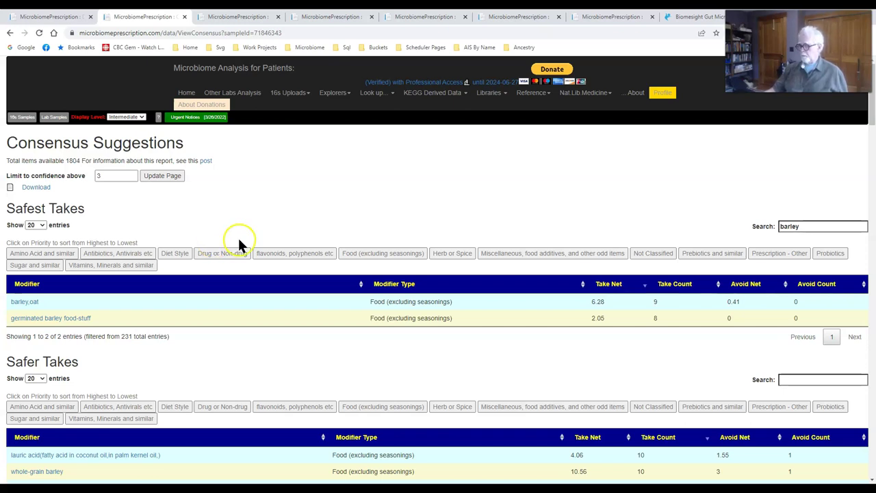
- Filter the Safest Takes table by flavonoids, polyphenols etc, and replace that filter with Antibiotics, Antivirals etc
left_click(807, 229)
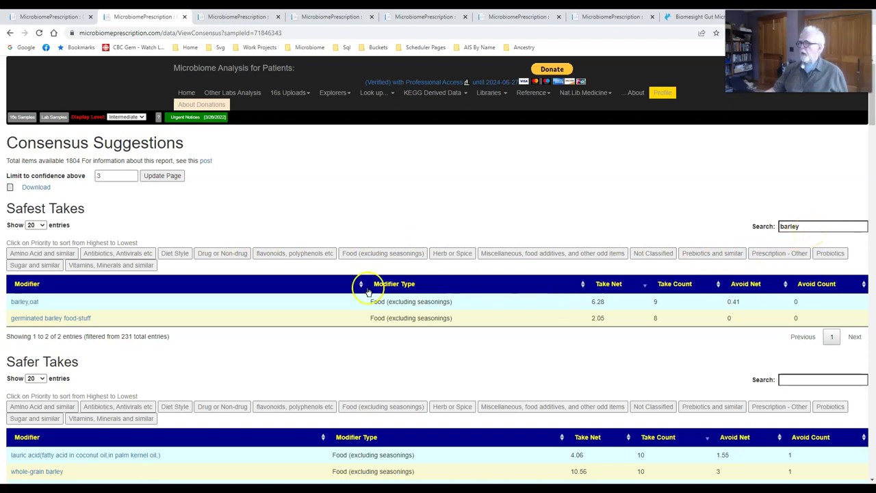
left_click(289, 253)
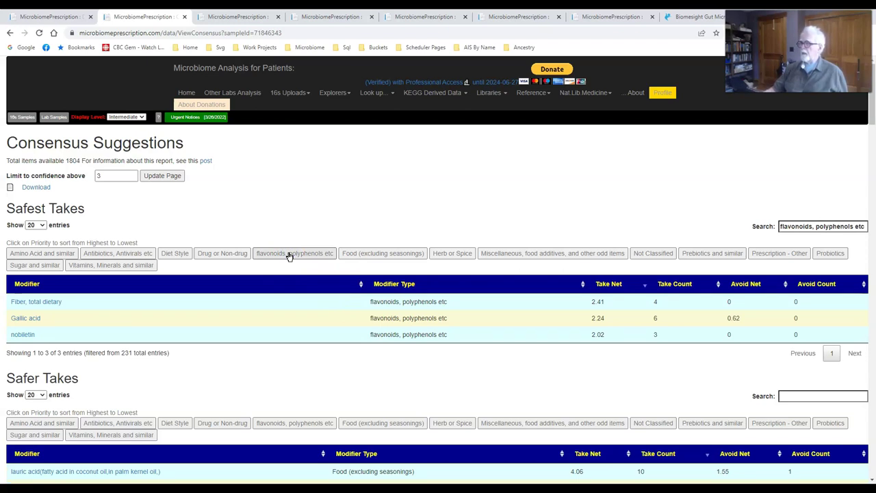
left_click(126, 254)
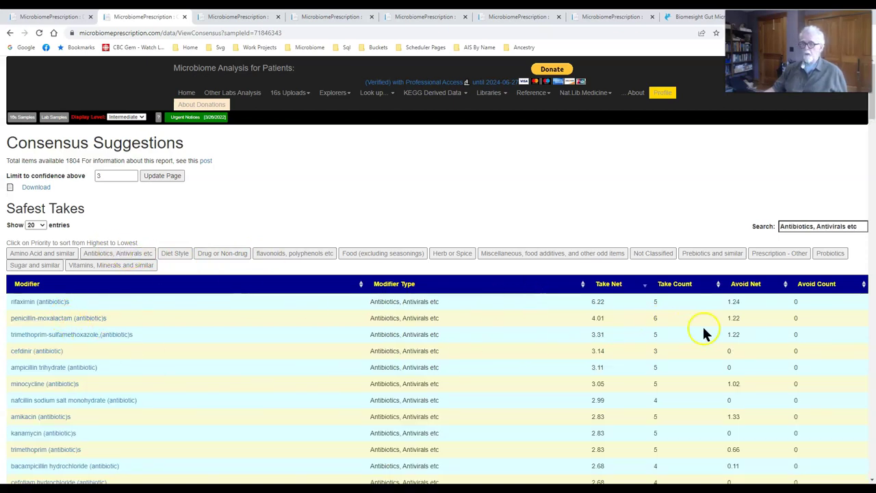
- Sort the antibiotics and antivirals in the Safest Takes table by Take Count from highest to lowest
left_click(675, 285)
left_click(675, 285)
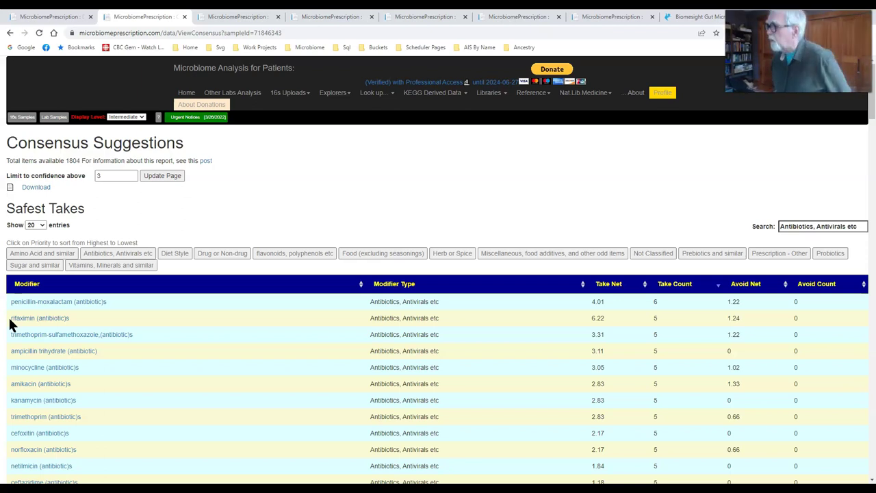
left_click(186, 335)
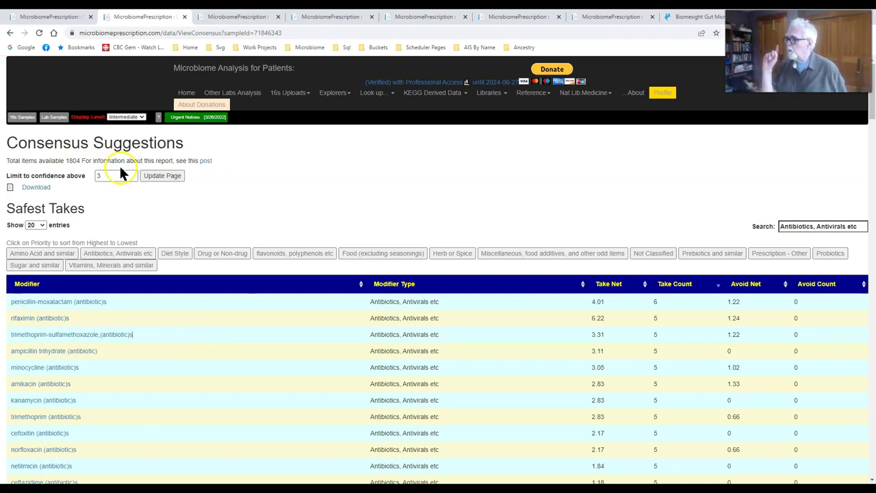
- Return to the available 16s samples and open the KEGG AI Suggested Probiotics for the BiomeSight sample
left_click(22, 119)
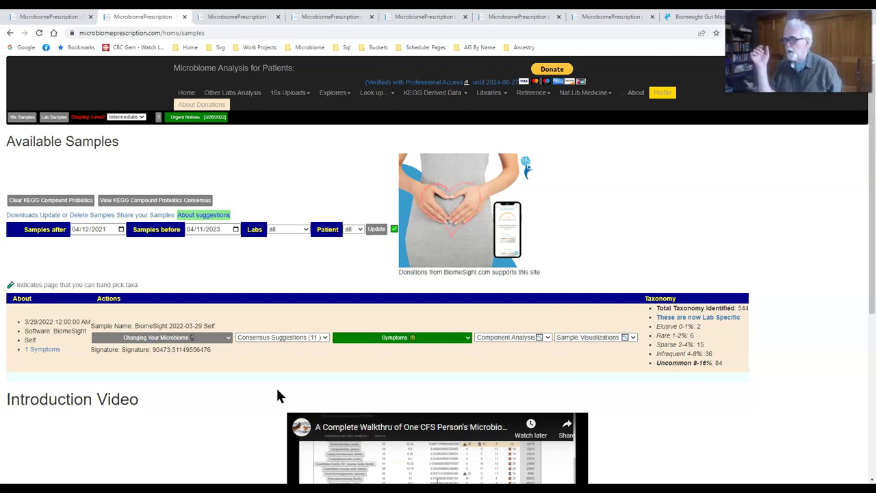
left_click(173, 341)
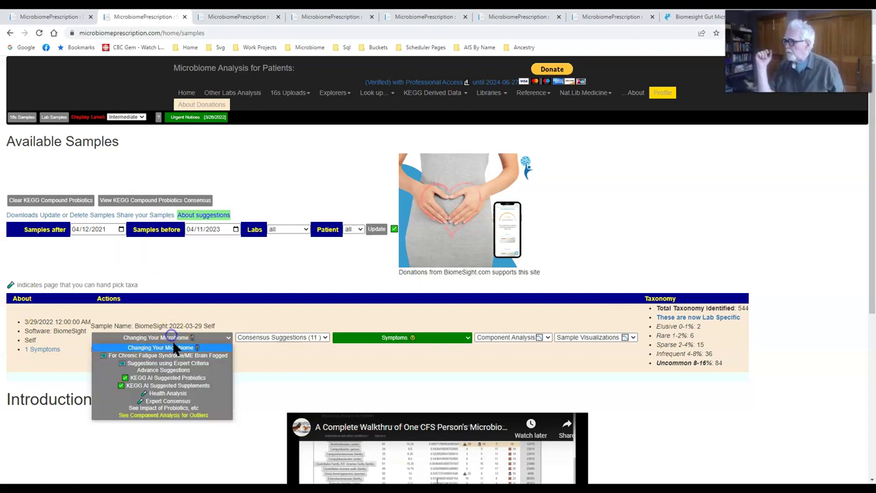
left_click(193, 378)
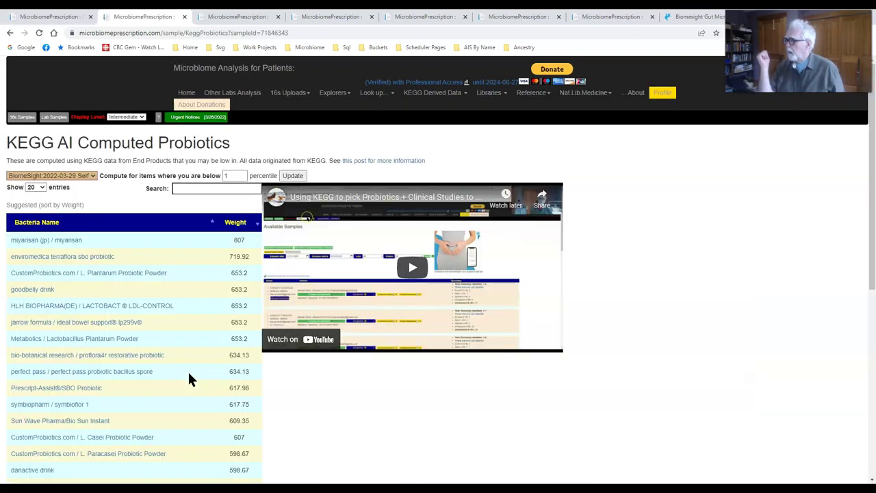
left_click(68, 241)
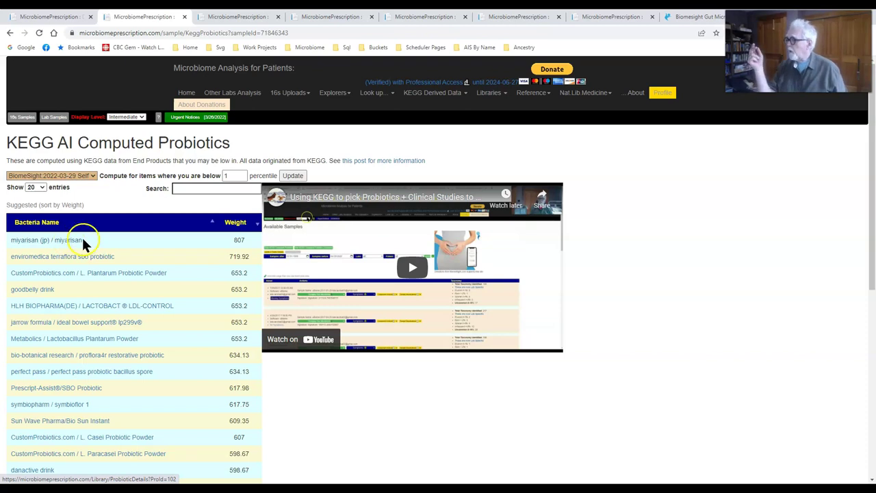
left_click(110, 420)
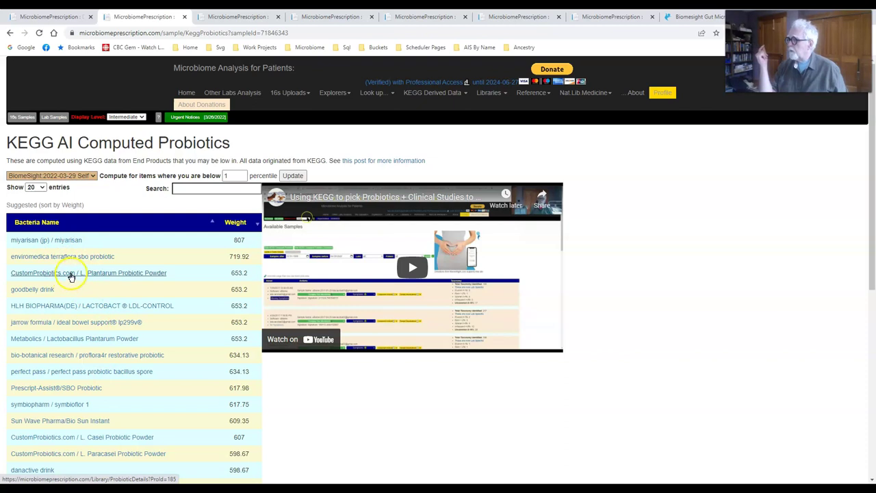
- Open the details of the enviromedica terraflora sbo probiotic in a new tab to examine its species
right_click(82, 254)
left_click(105, 256)
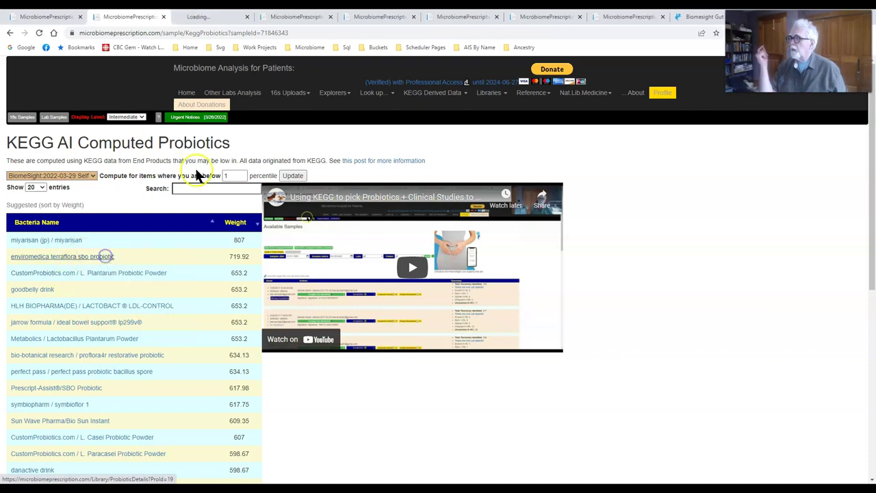
left_click(216, 18)
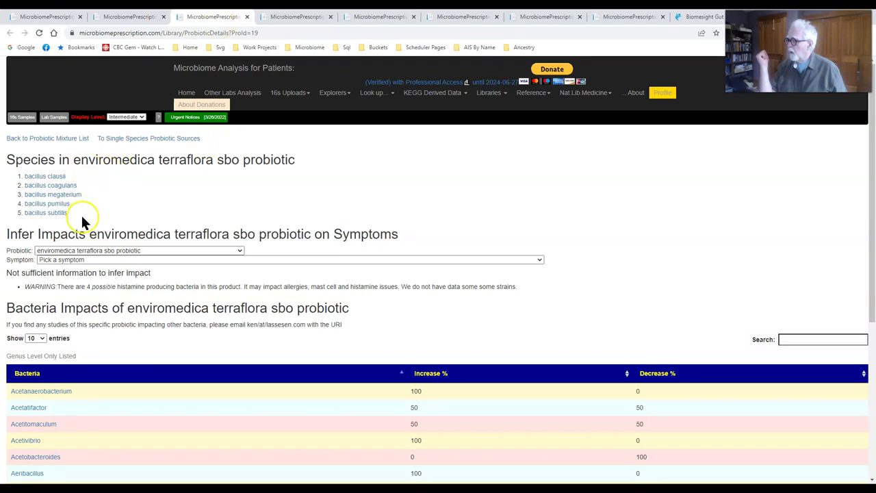
- Go back to the KEGG AI Computed Probiotics page and look through the weighted probiotic list
left_click(140, 18)
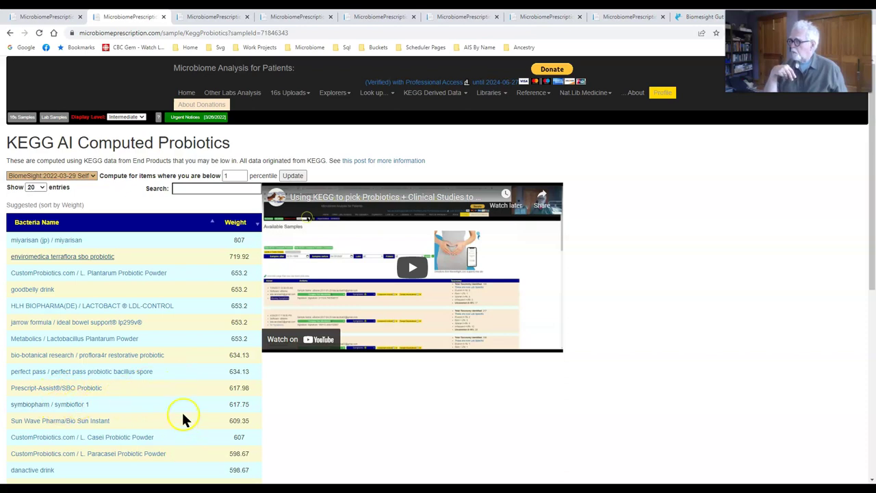
scroll(184, 419, "down", 1)
scroll(182, 419, "down", 3)
scroll(176, 402, "up", 3)
scroll(177, 403, "up", 2)
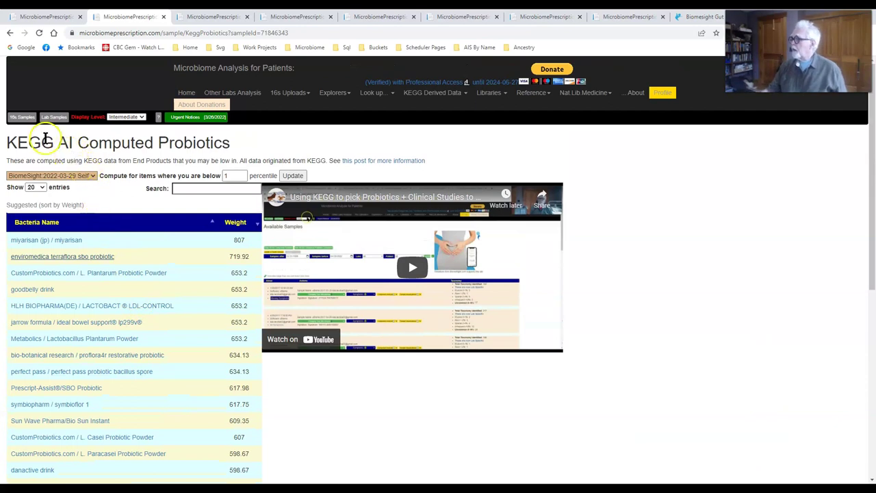
- Return to the available 16s samples and open the KEGG AI Suggested Supplements for the BiomeSight sample
left_click(20, 119)
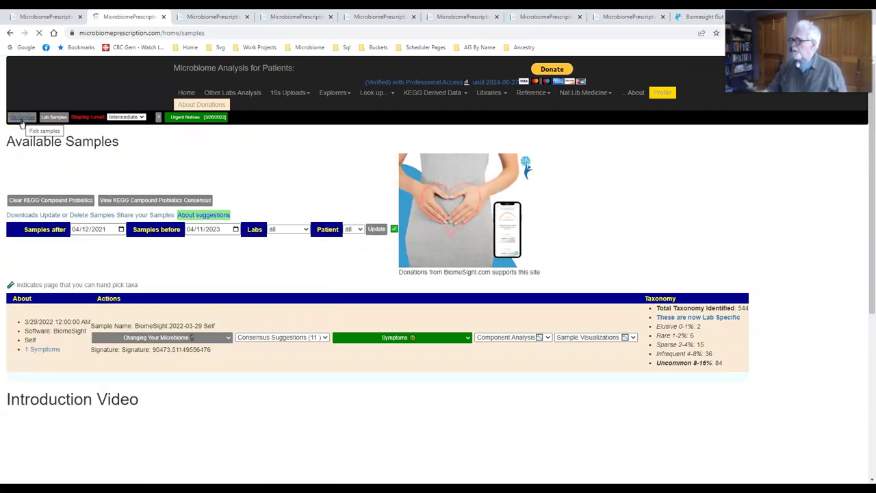
left_click(219, 338)
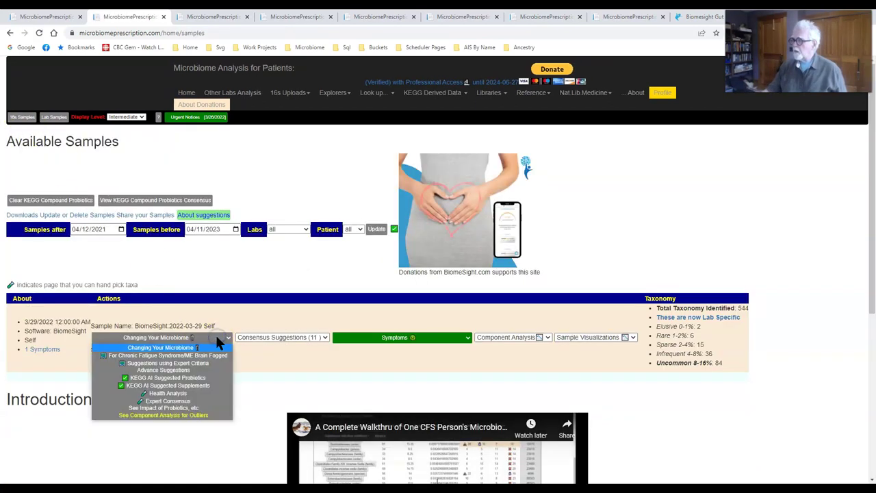
key("Down")
key("Down")
left_click(187, 385)
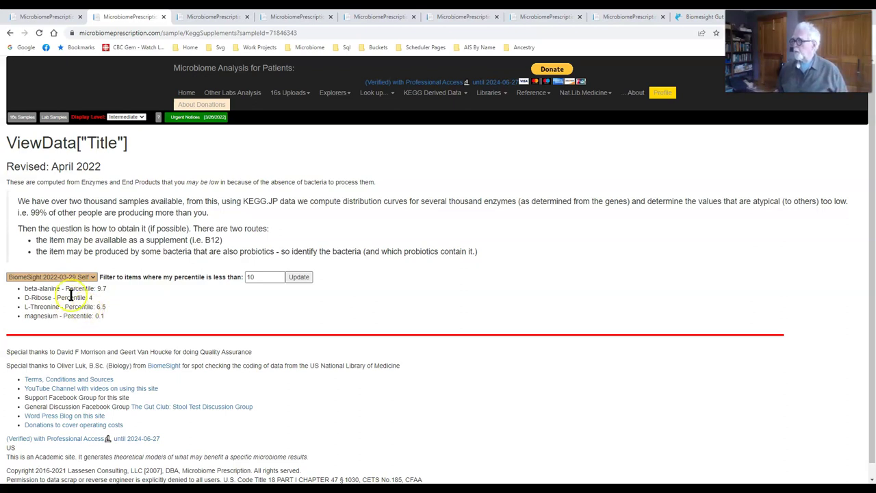
- Filter the supplement suggestions to items with a percentile less than 20 and update the list
left_click(259, 277)
left_click_drag(259, 276, 239, 279)
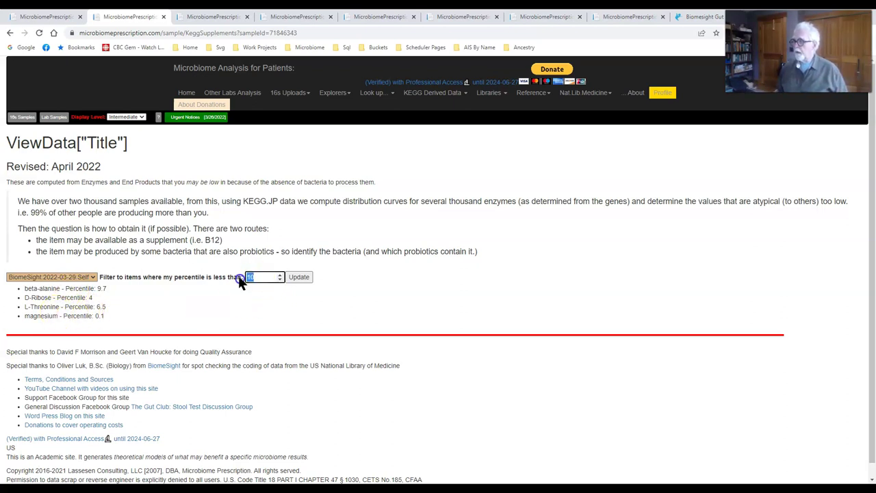
type("20")
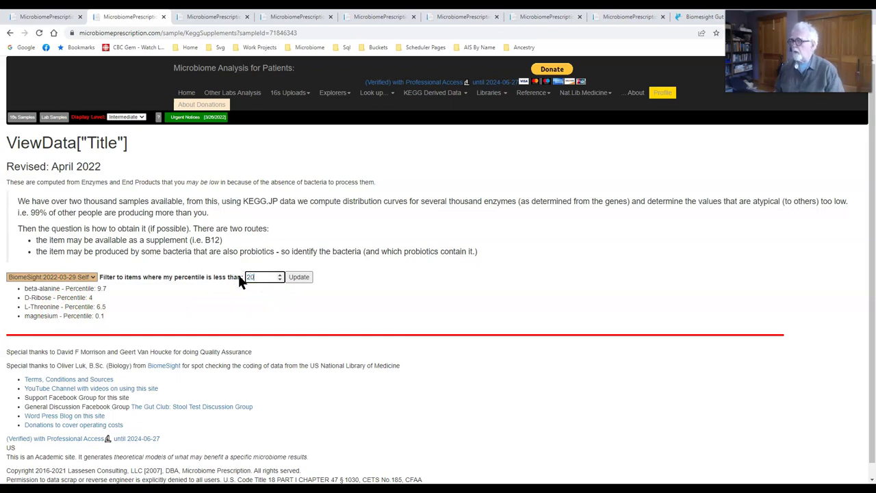
left_click(300, 277)
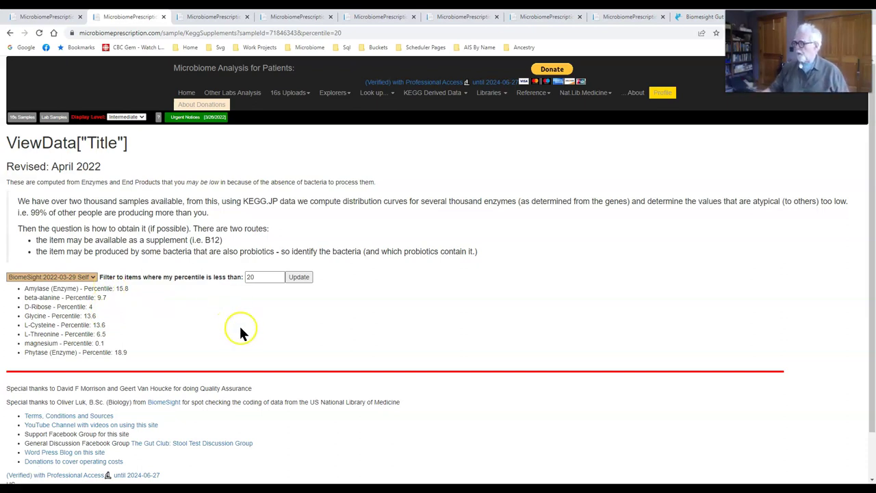
left_click(183, 350)
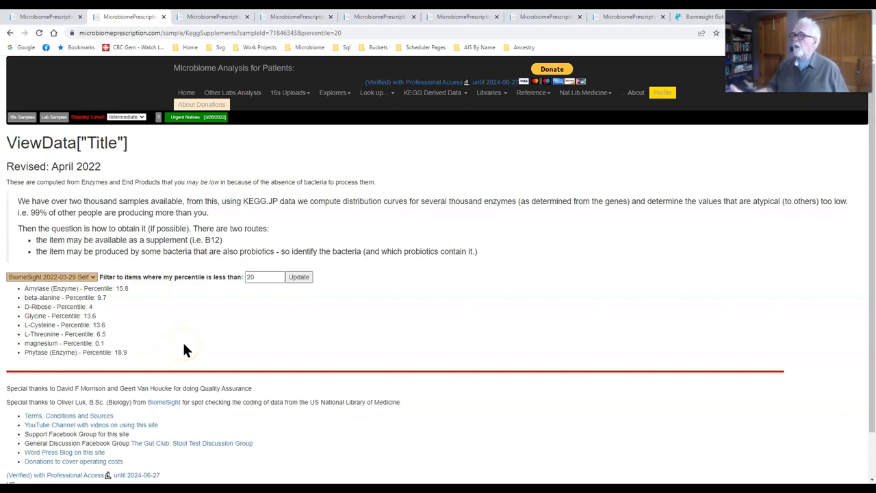
left_click(189, 346)
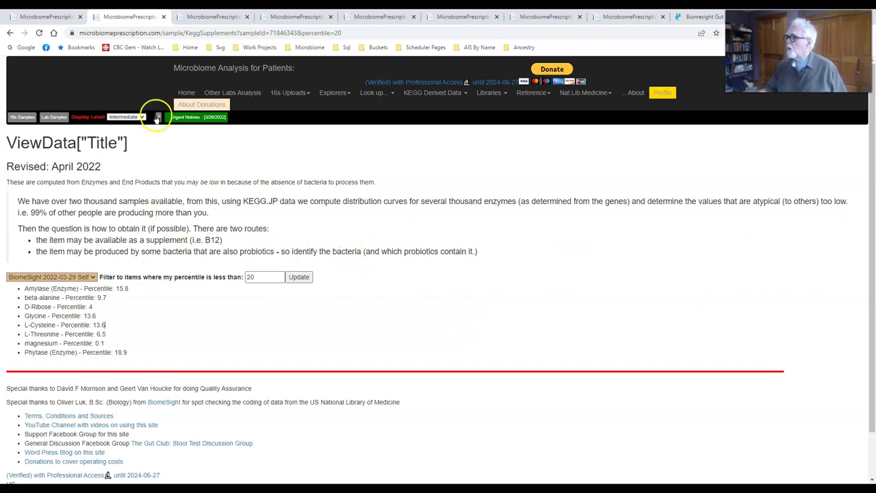
- Return to the available 16s samples and open See Impact of Probiotics, etc for the BiomeSight sample
left_click(24, 118)
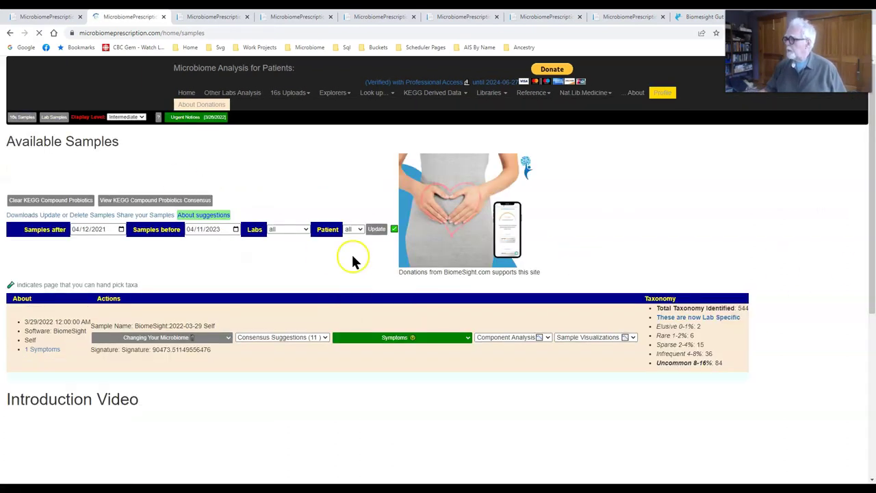
left_click(221, 342)
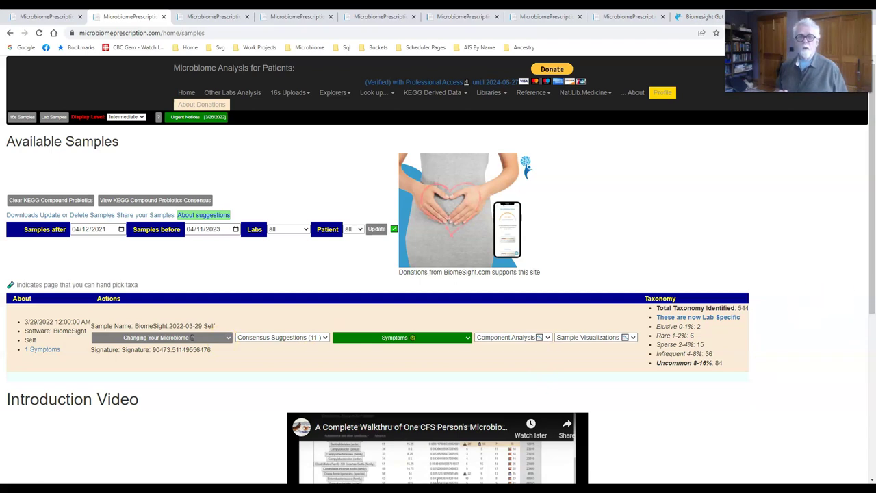
left_click(145, 341)
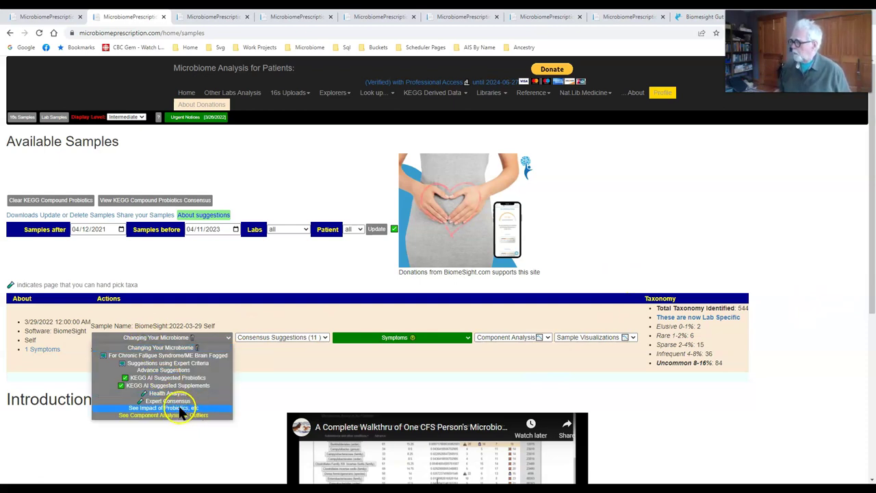
left_click(180, 408)
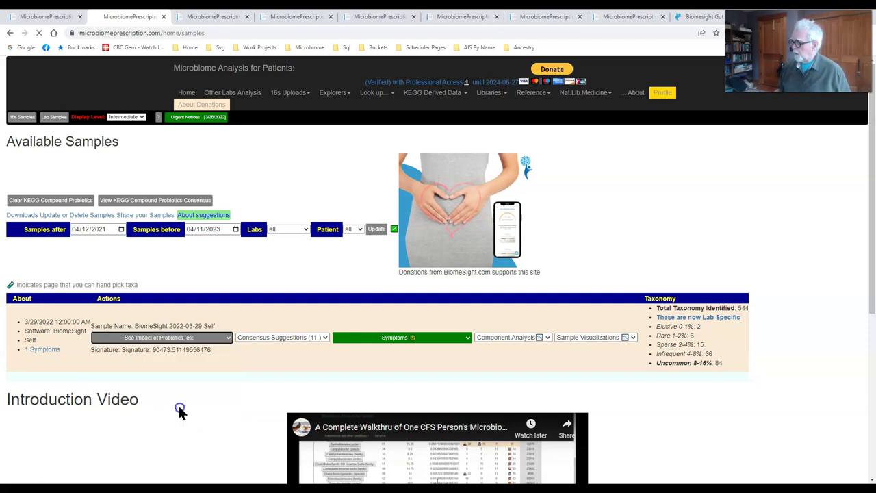
left_click(88, 319)
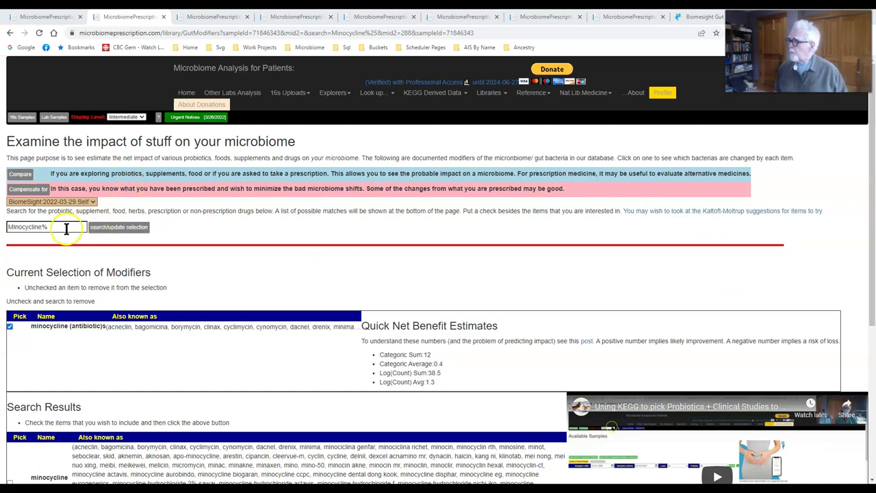
- Search the microbiome modifiers for "Lymecycline%"
double_click(45, 228)
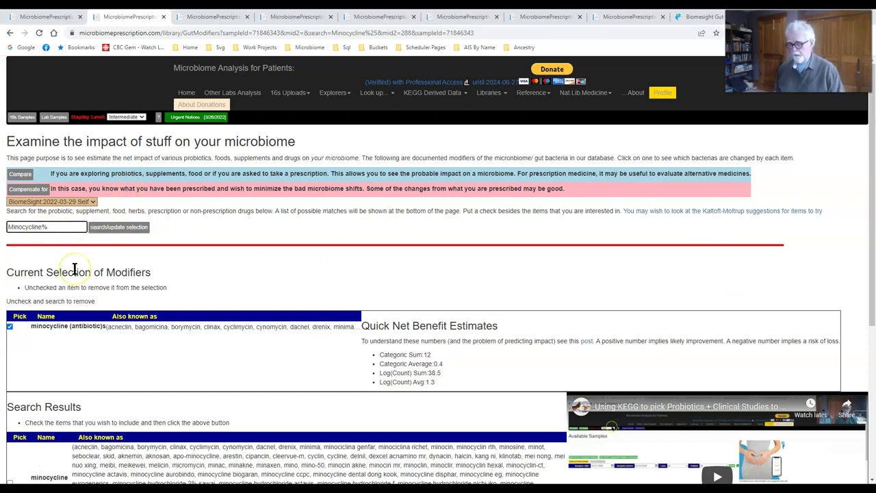
type("Lymecycline")
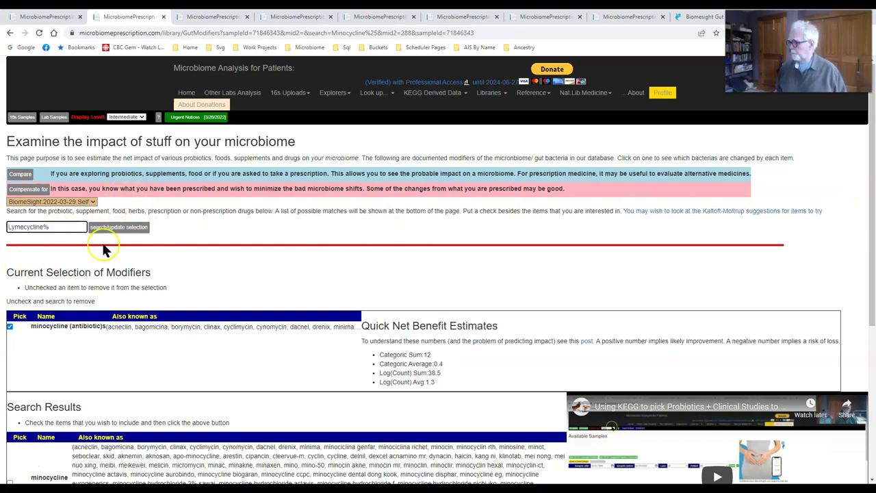
left_click(130, 231)
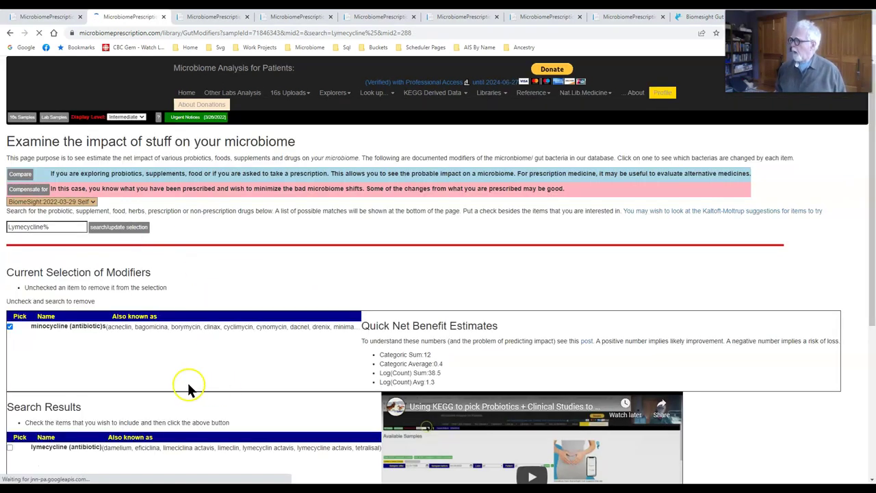
- Replace minocycline with lymecycline (antibiotic) in the modifier selection and update the net benefit estimates
left_click(10, 326)
scroll(58, 346, "down", 2)
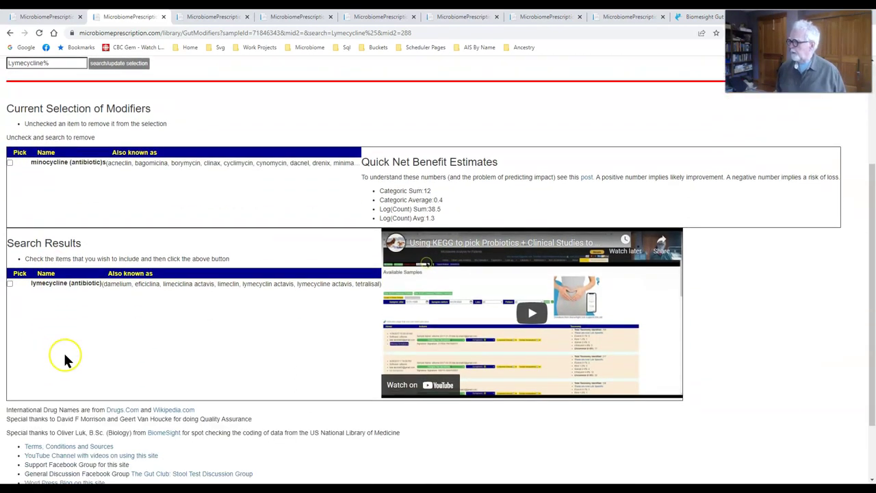
left_click(10, 265)
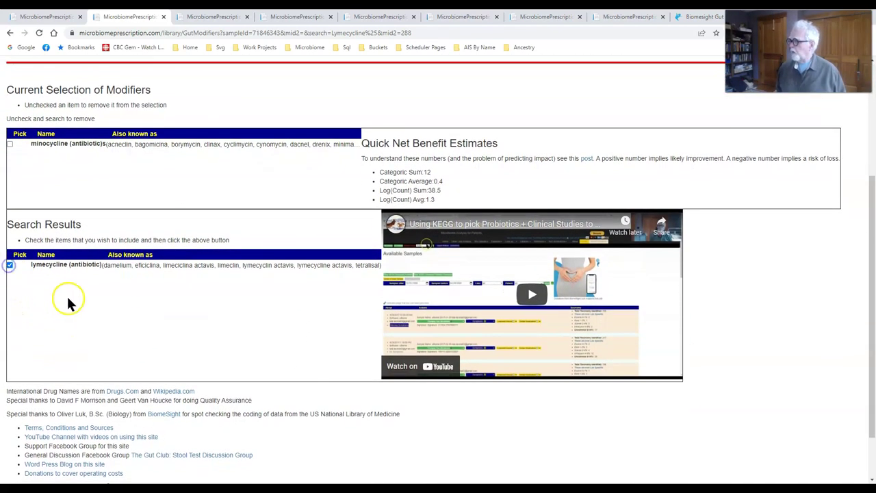
scroll(205, 233, "up", 2)
scroll(225, 230, "up", 1)
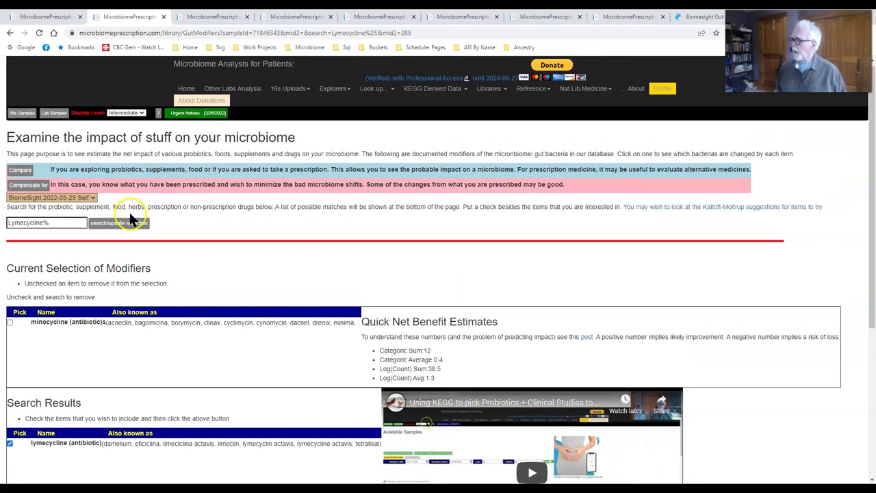
left_click(129, 228)
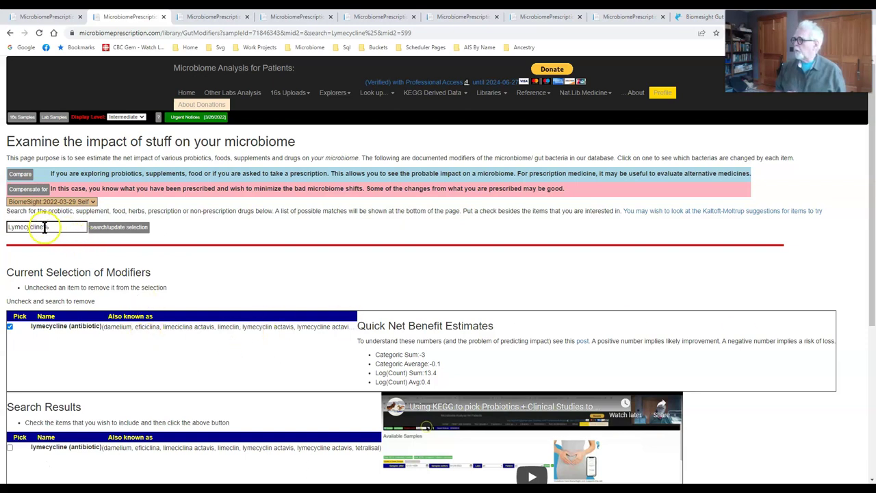
- Search the modifiers for "doxycycline%" and remove lymecycline from the current selection
left_click(17, 227)
key("shift+Home")
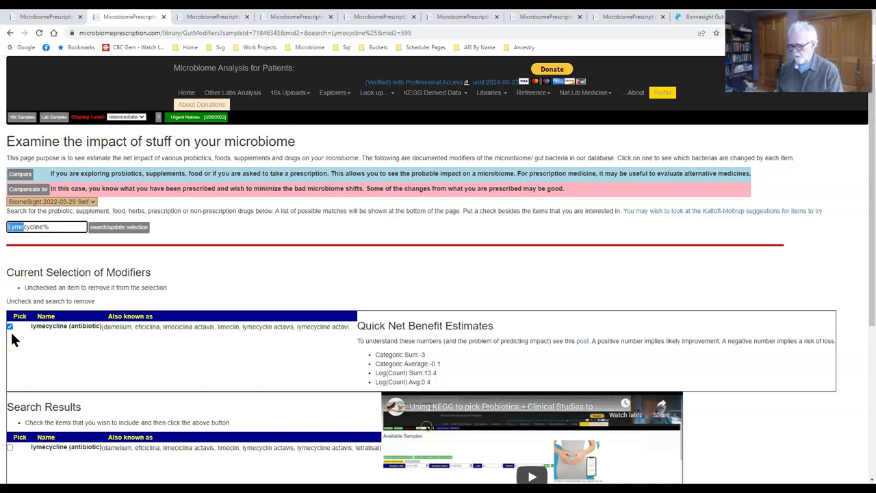
type("doxy")
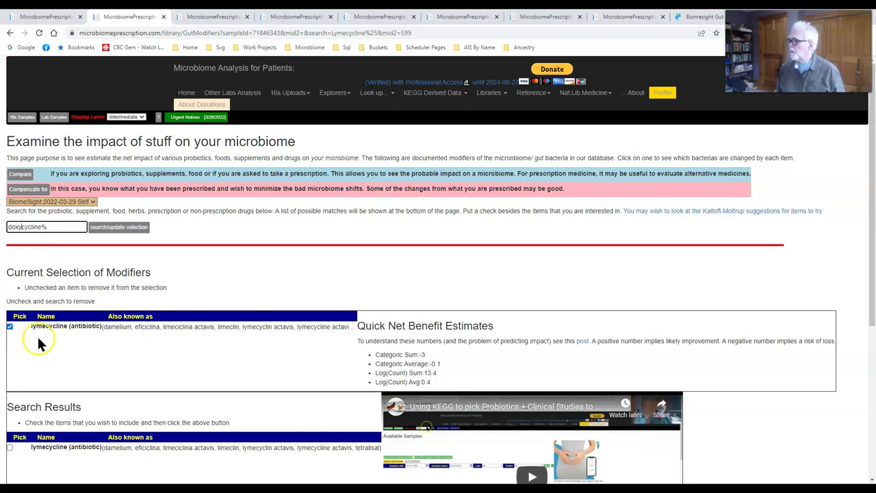
left_click(10, 328)
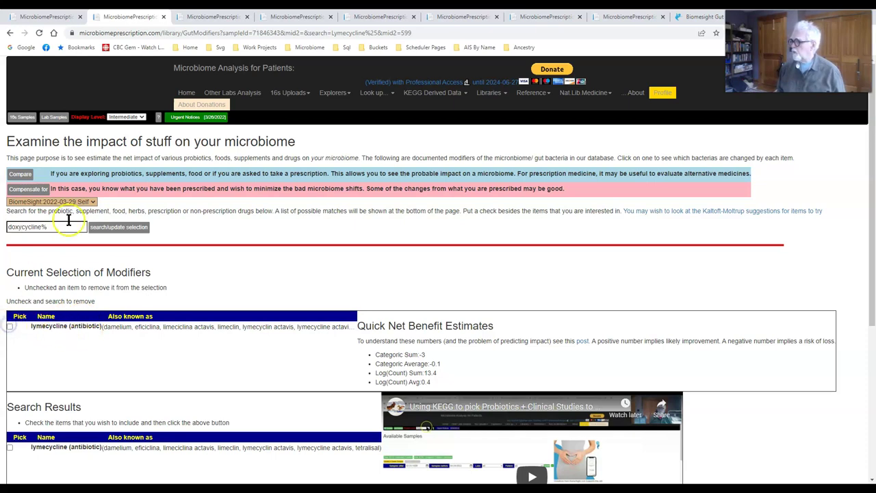
left_click(102, 230)
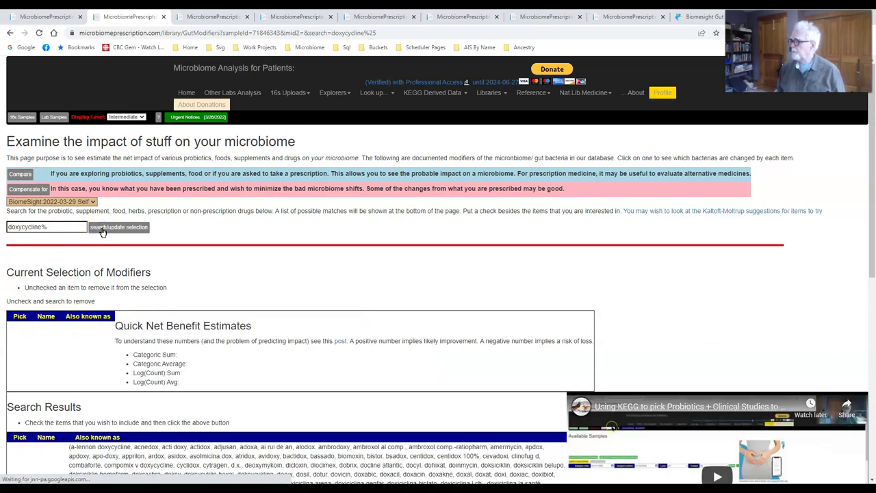
- Add doxycycline (antibiotic) from the search results to the selection and update its net benefit estimates
scroll(164, 314, "down", 5)
scroll(157, 308, "down", 1)
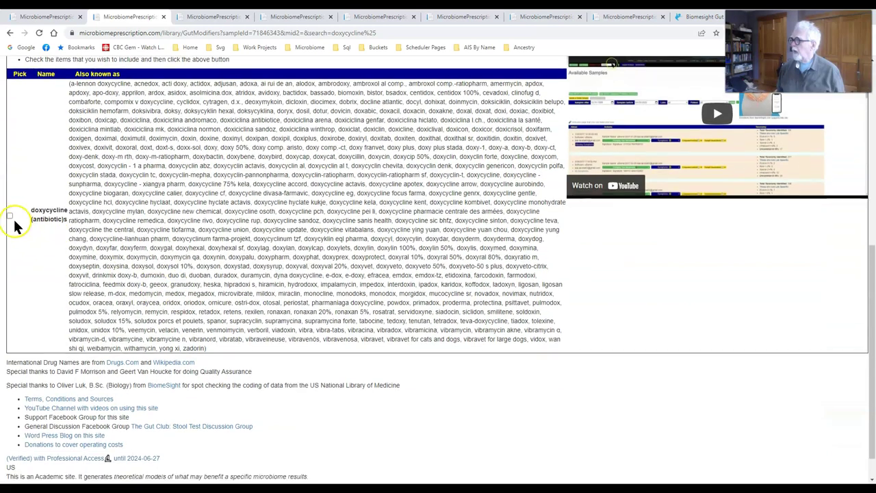
left_click(10, 215)
scroll(89, 238, "up", 5)
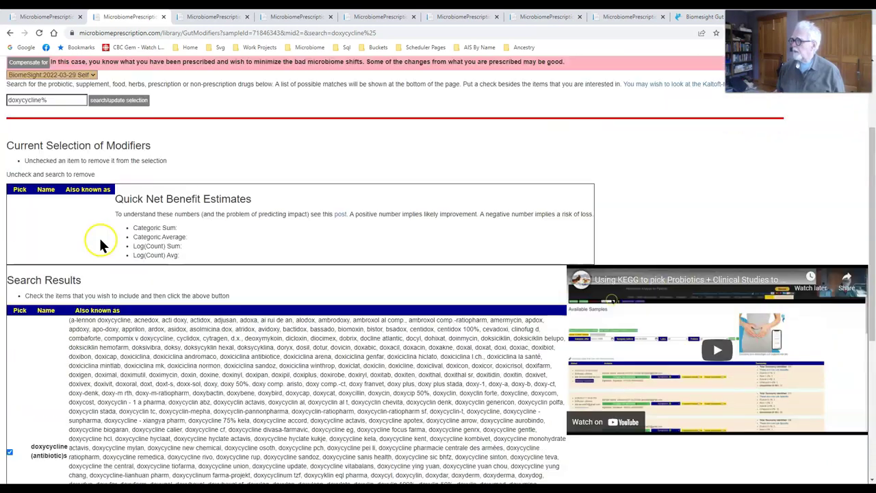
left_click(128, 230)
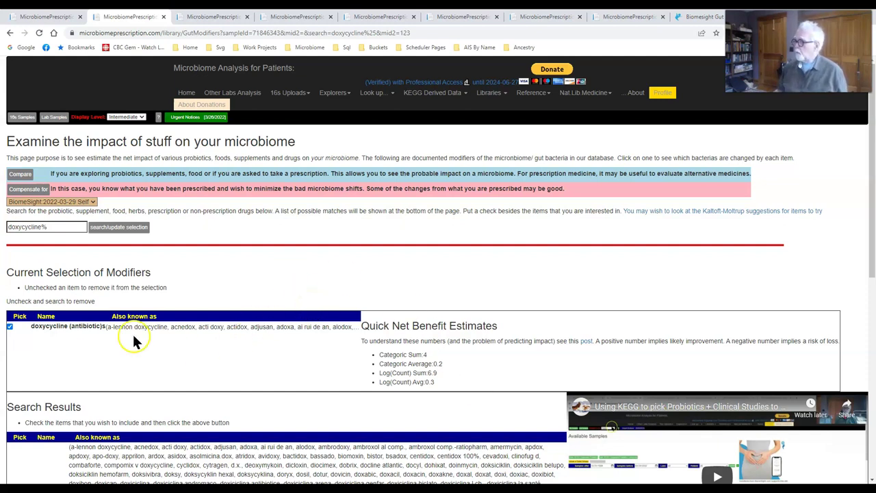
- Change the search term to "minocycline%" and search the modifiers for it
left_click(20, 227)
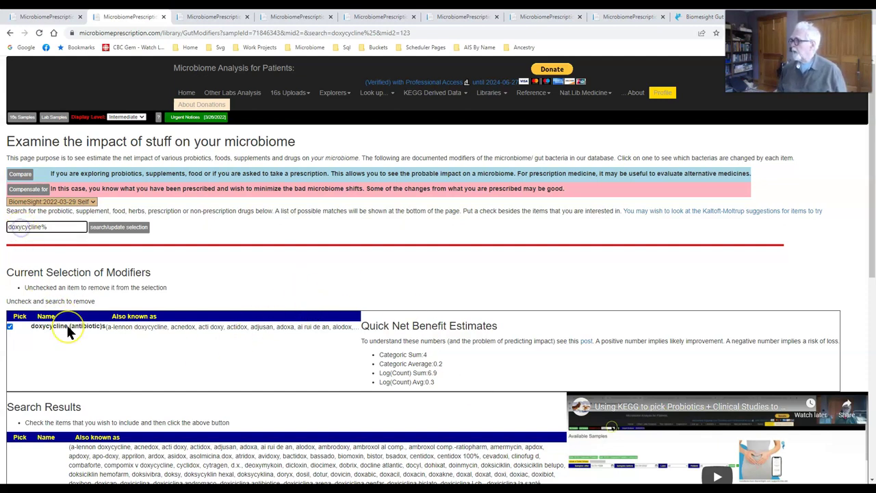
key("BackSpace")
key("BackSpace")
key("BackSpace")
key("BackSpace")
type("mino")
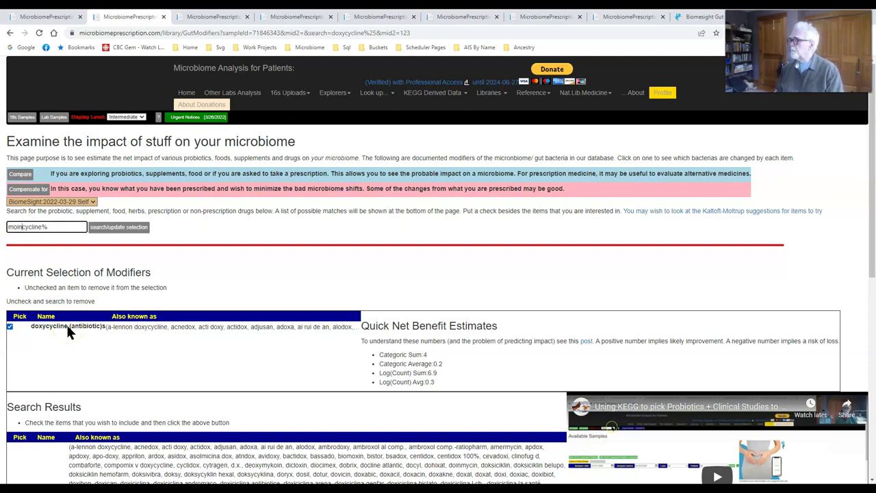
key("BackSpace")
key("BackSpace")
key("BackSpace")
type("ino")
left_click(135, 228)
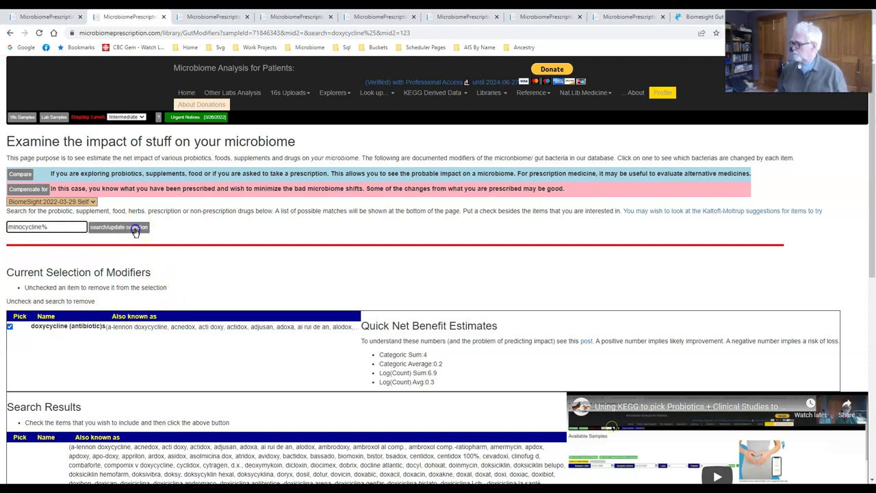
- Replace doxycycline with minocycline (antibiotic) in the modifier selection and update the net benefit estimates
left_click(11, 327)
scroll(23, 339, "down", 3)
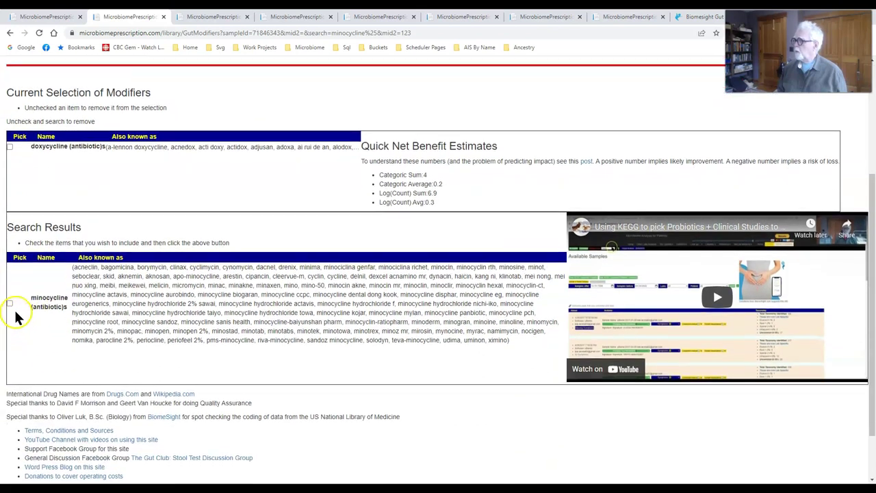
left_click(10, 302)
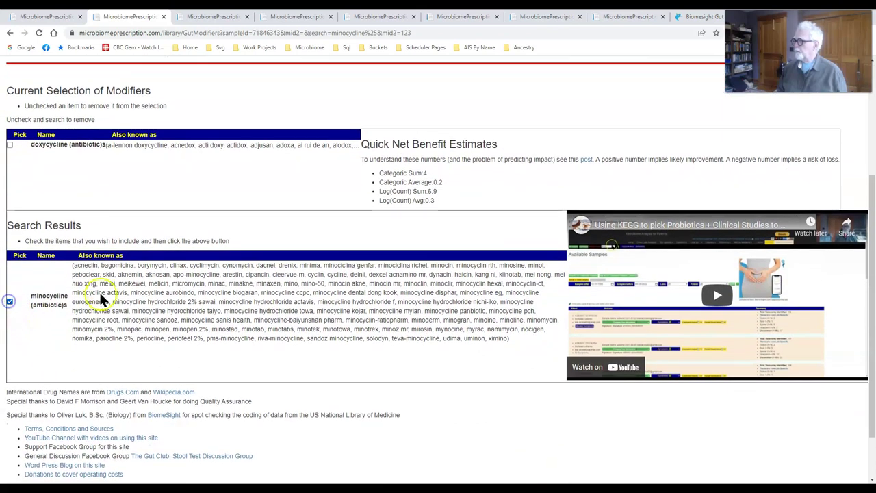
scroll(99, 299, "up", 3)
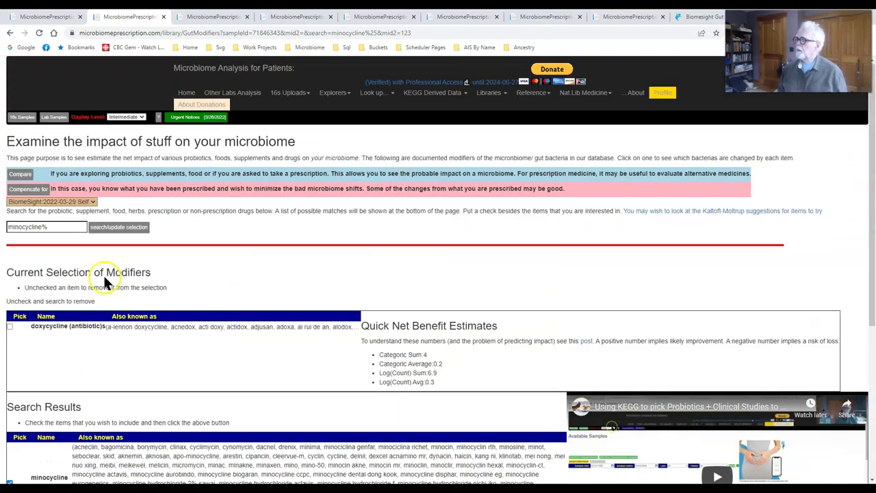
left_click(132, 228)
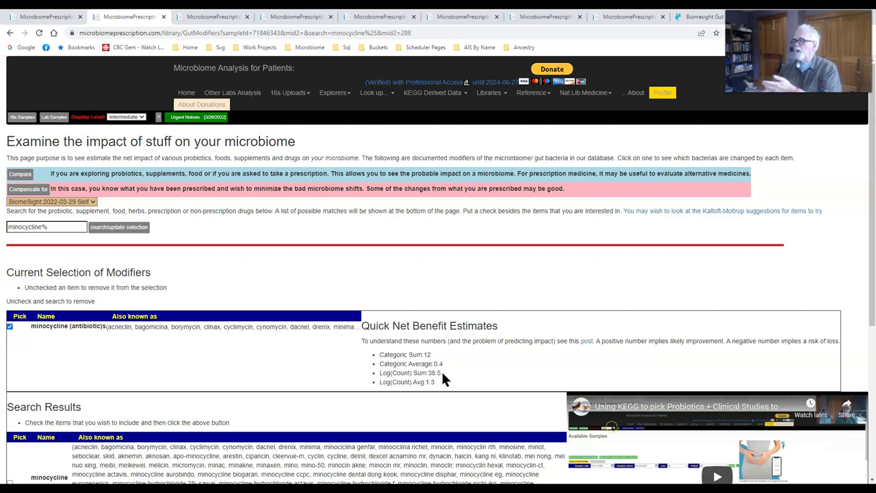
- Open the modifier search term for editing
left_click(61, 230)
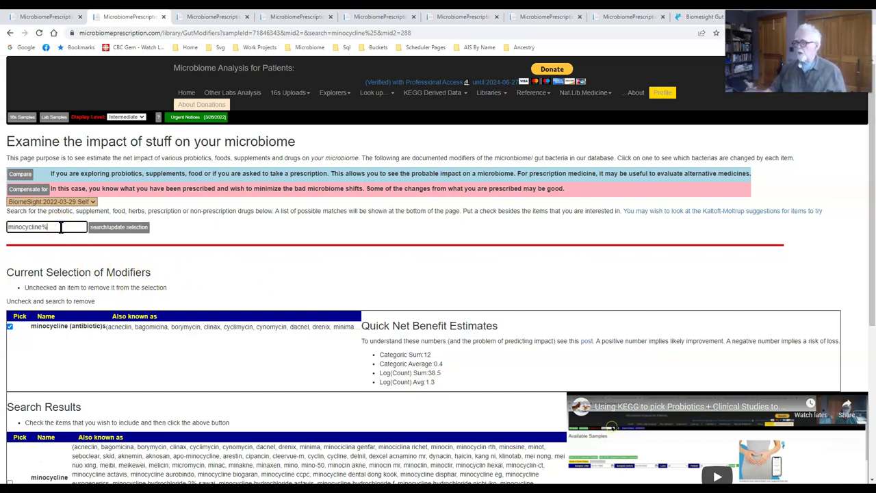